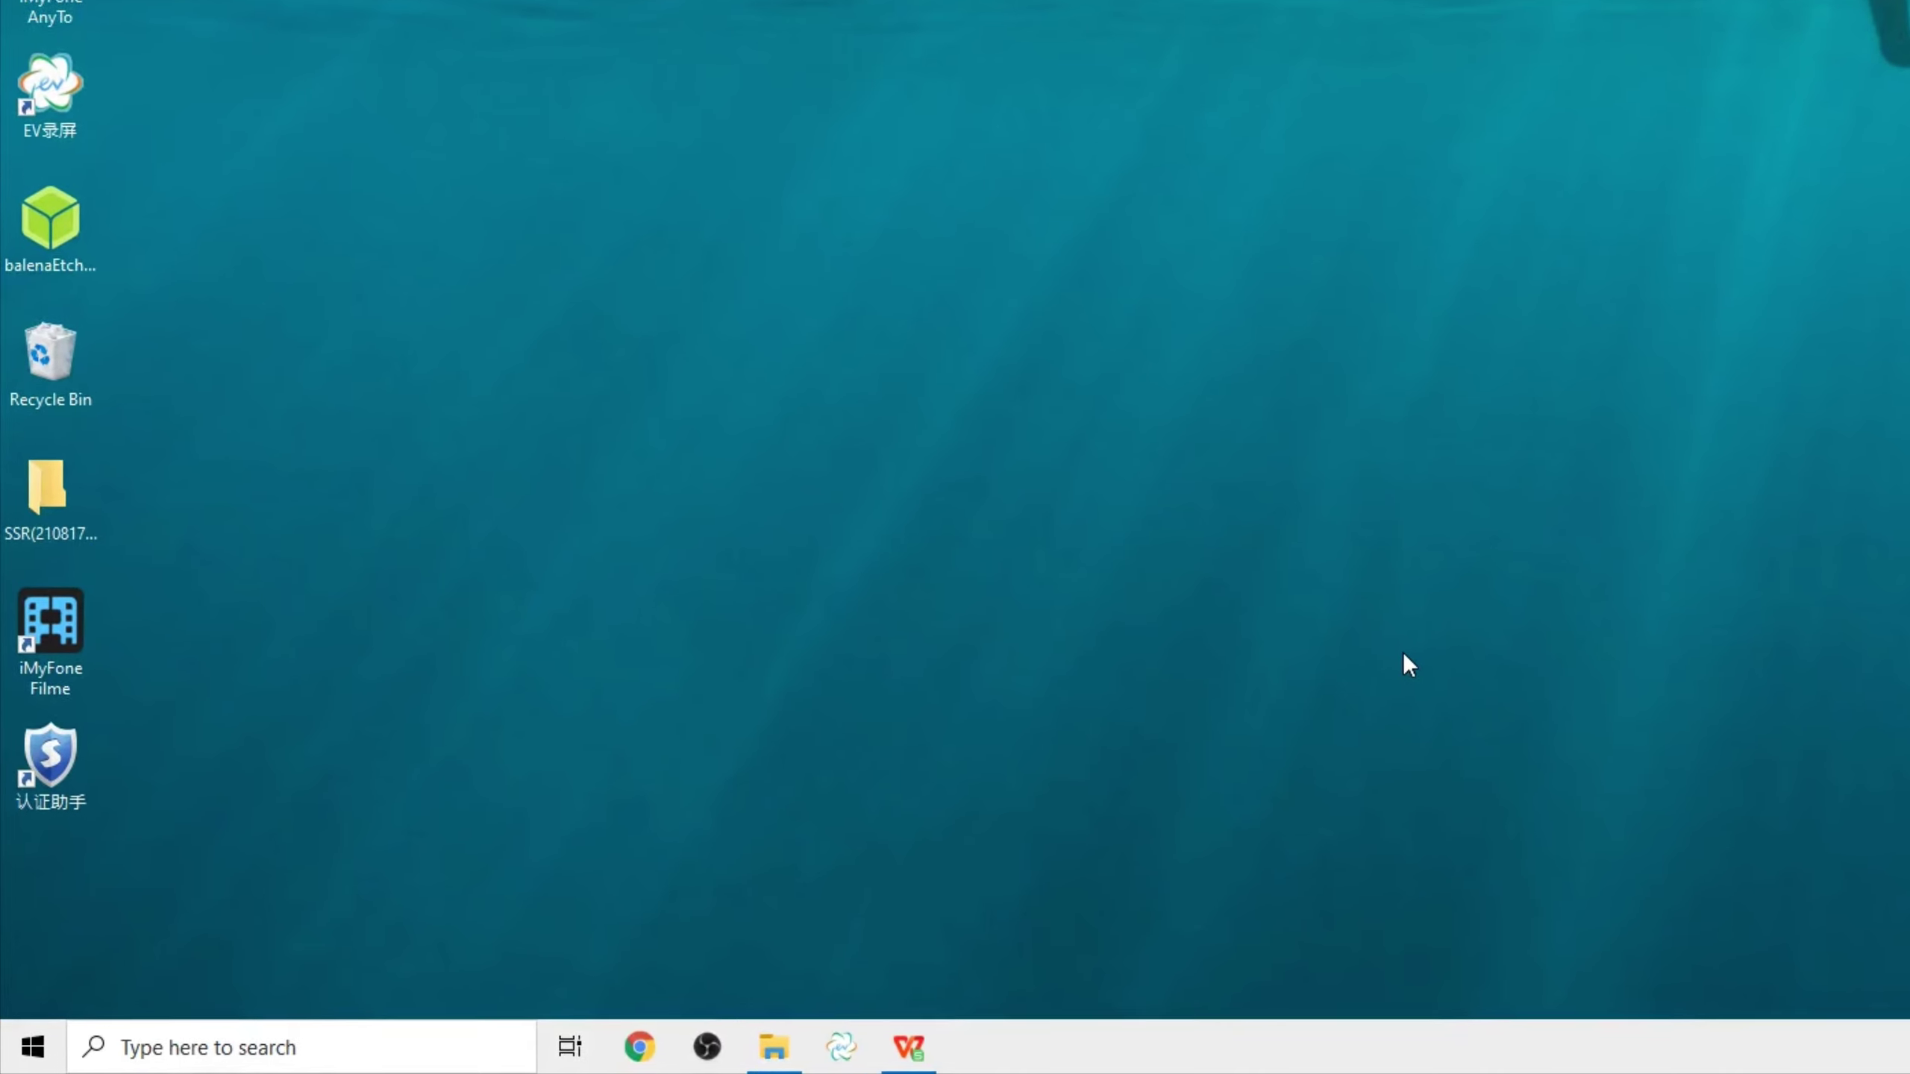
- Restart the computer from the Start menu's power options
click(15, 1063)
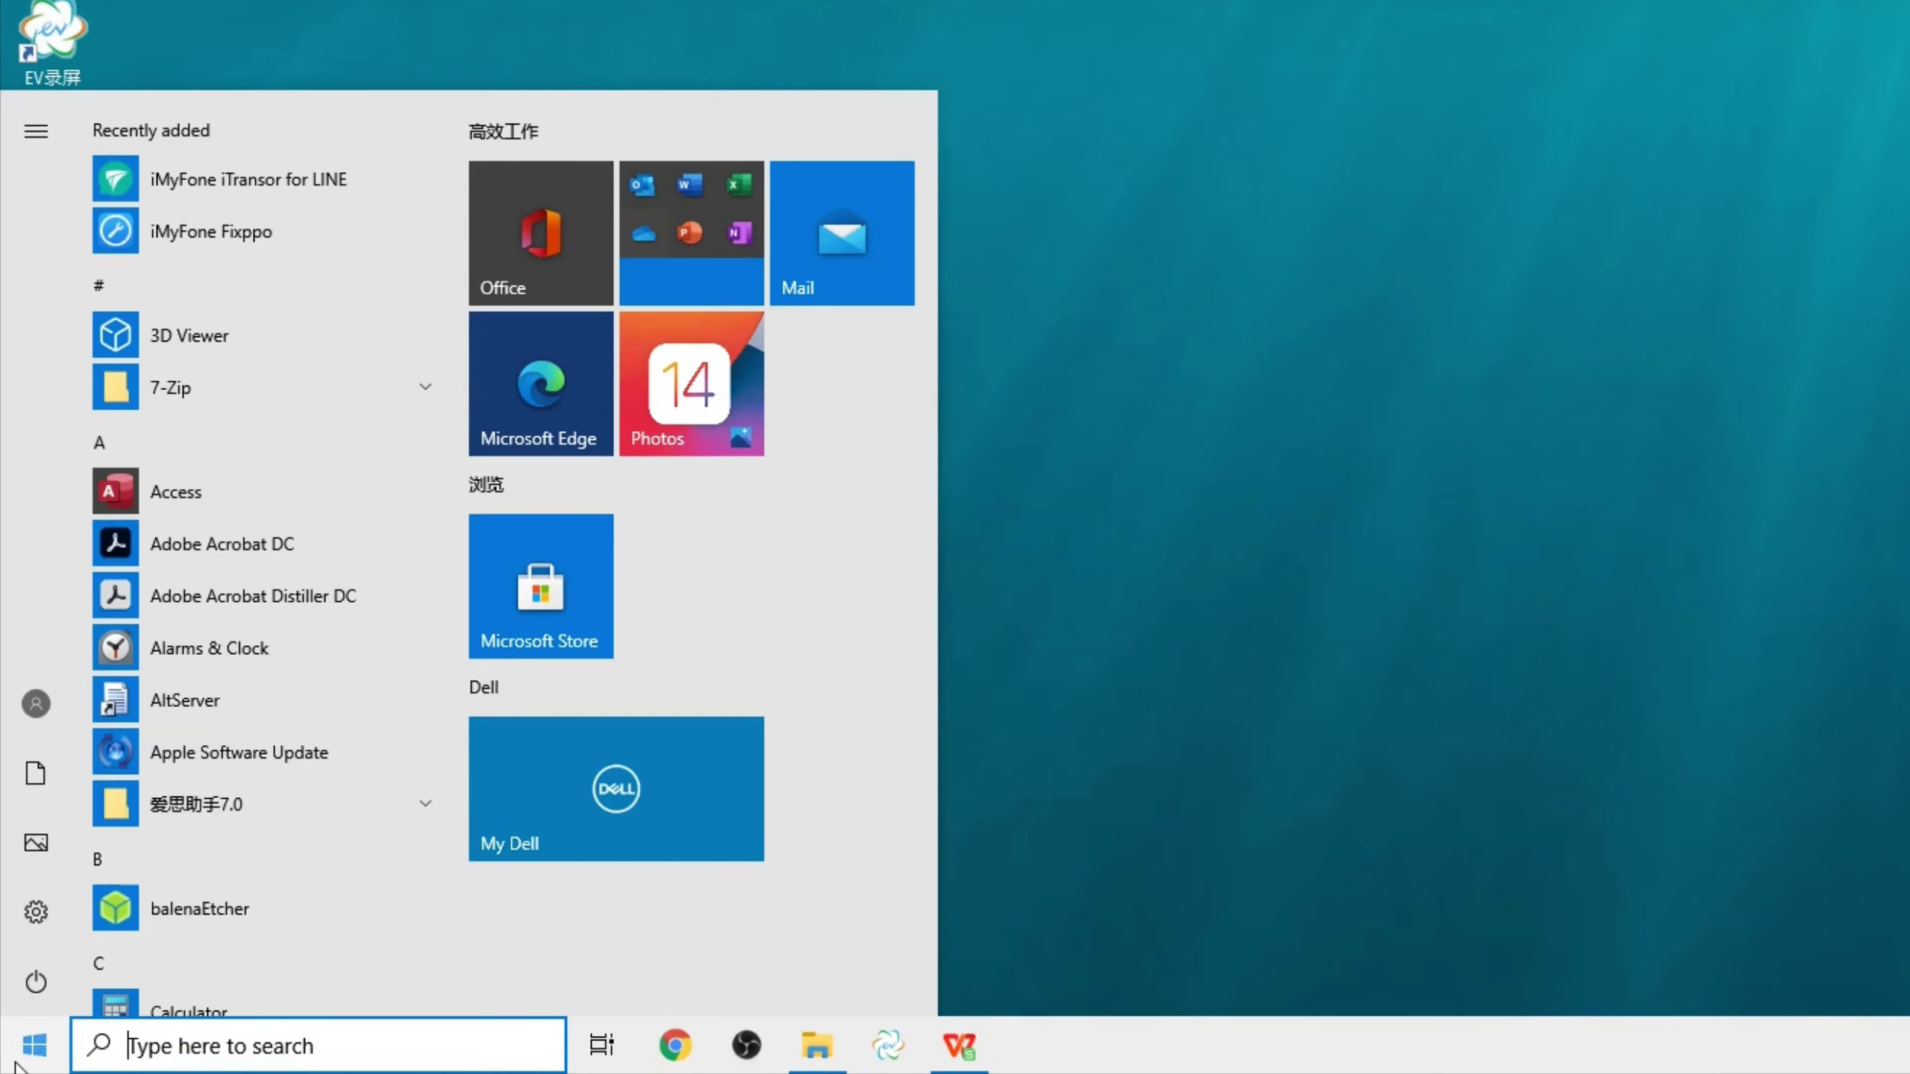
click(35, 982)
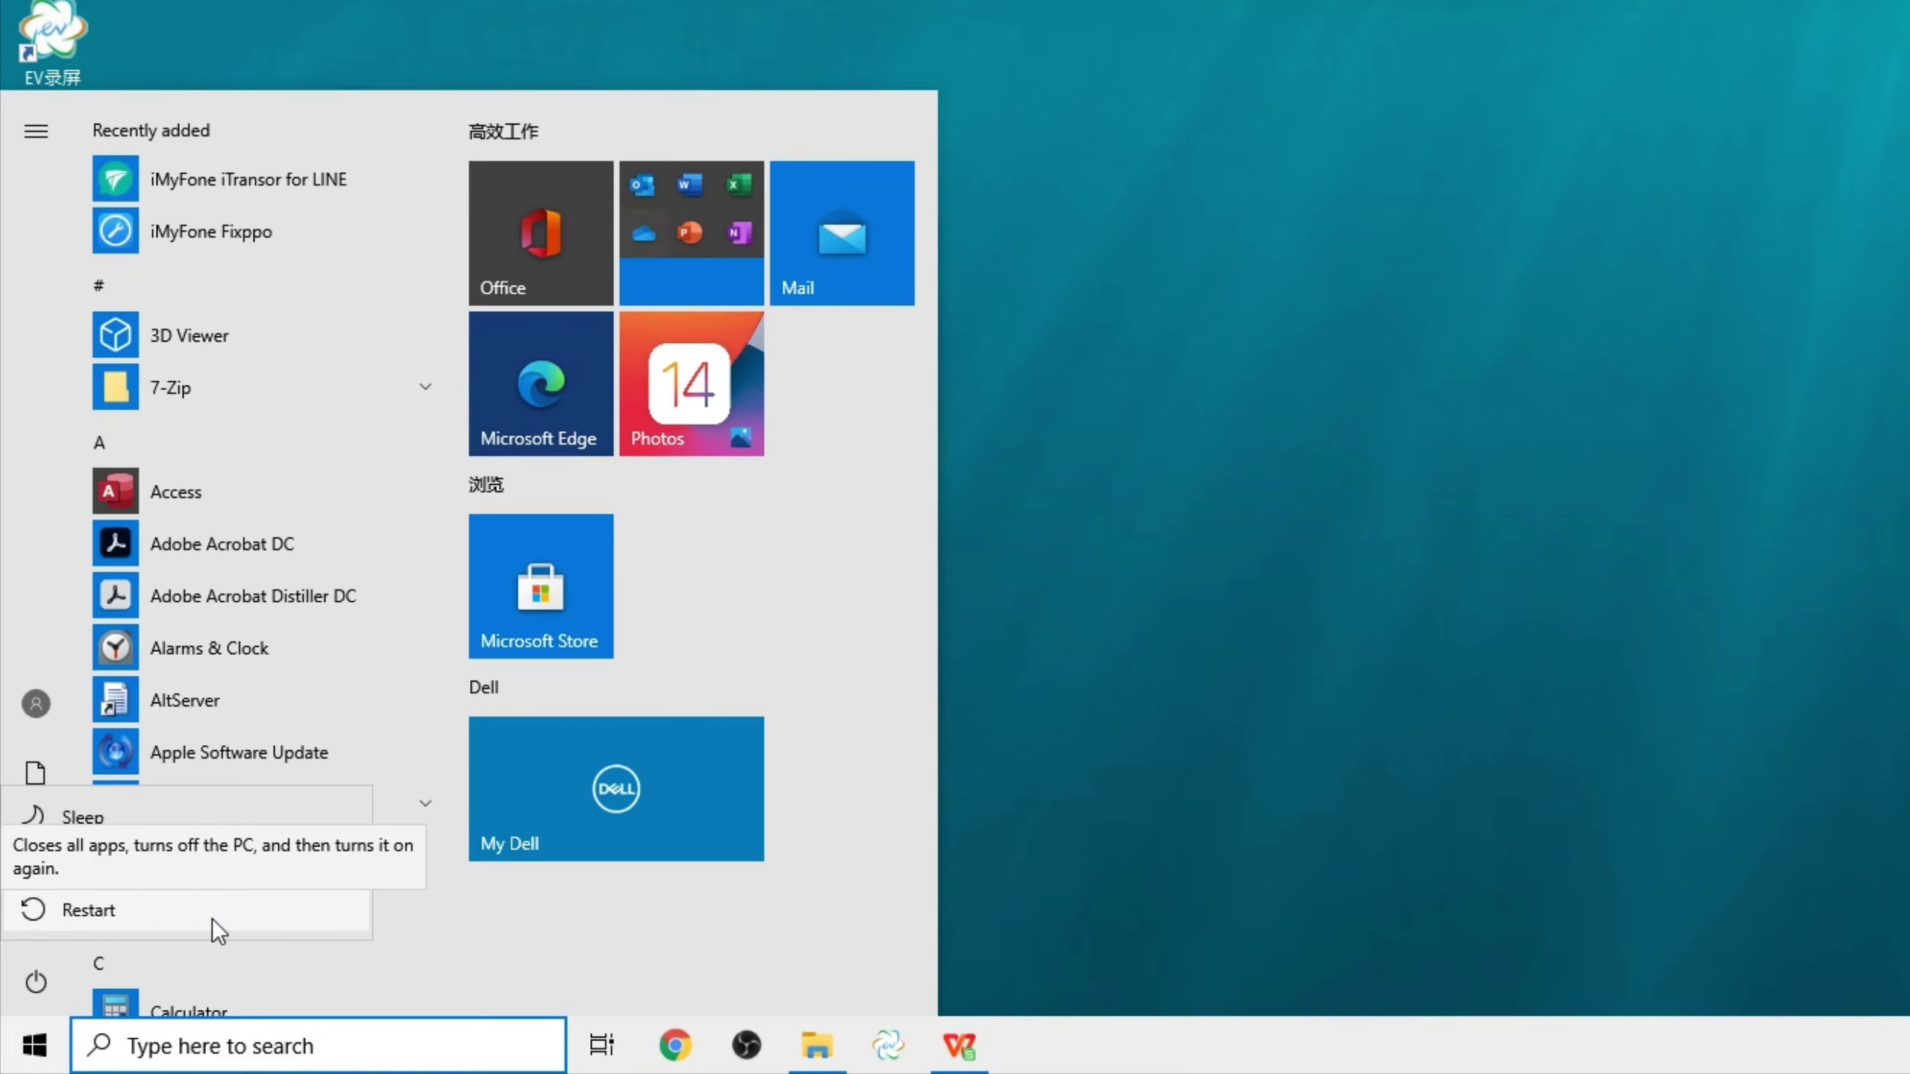
key(Escape)
click(1869, 440)
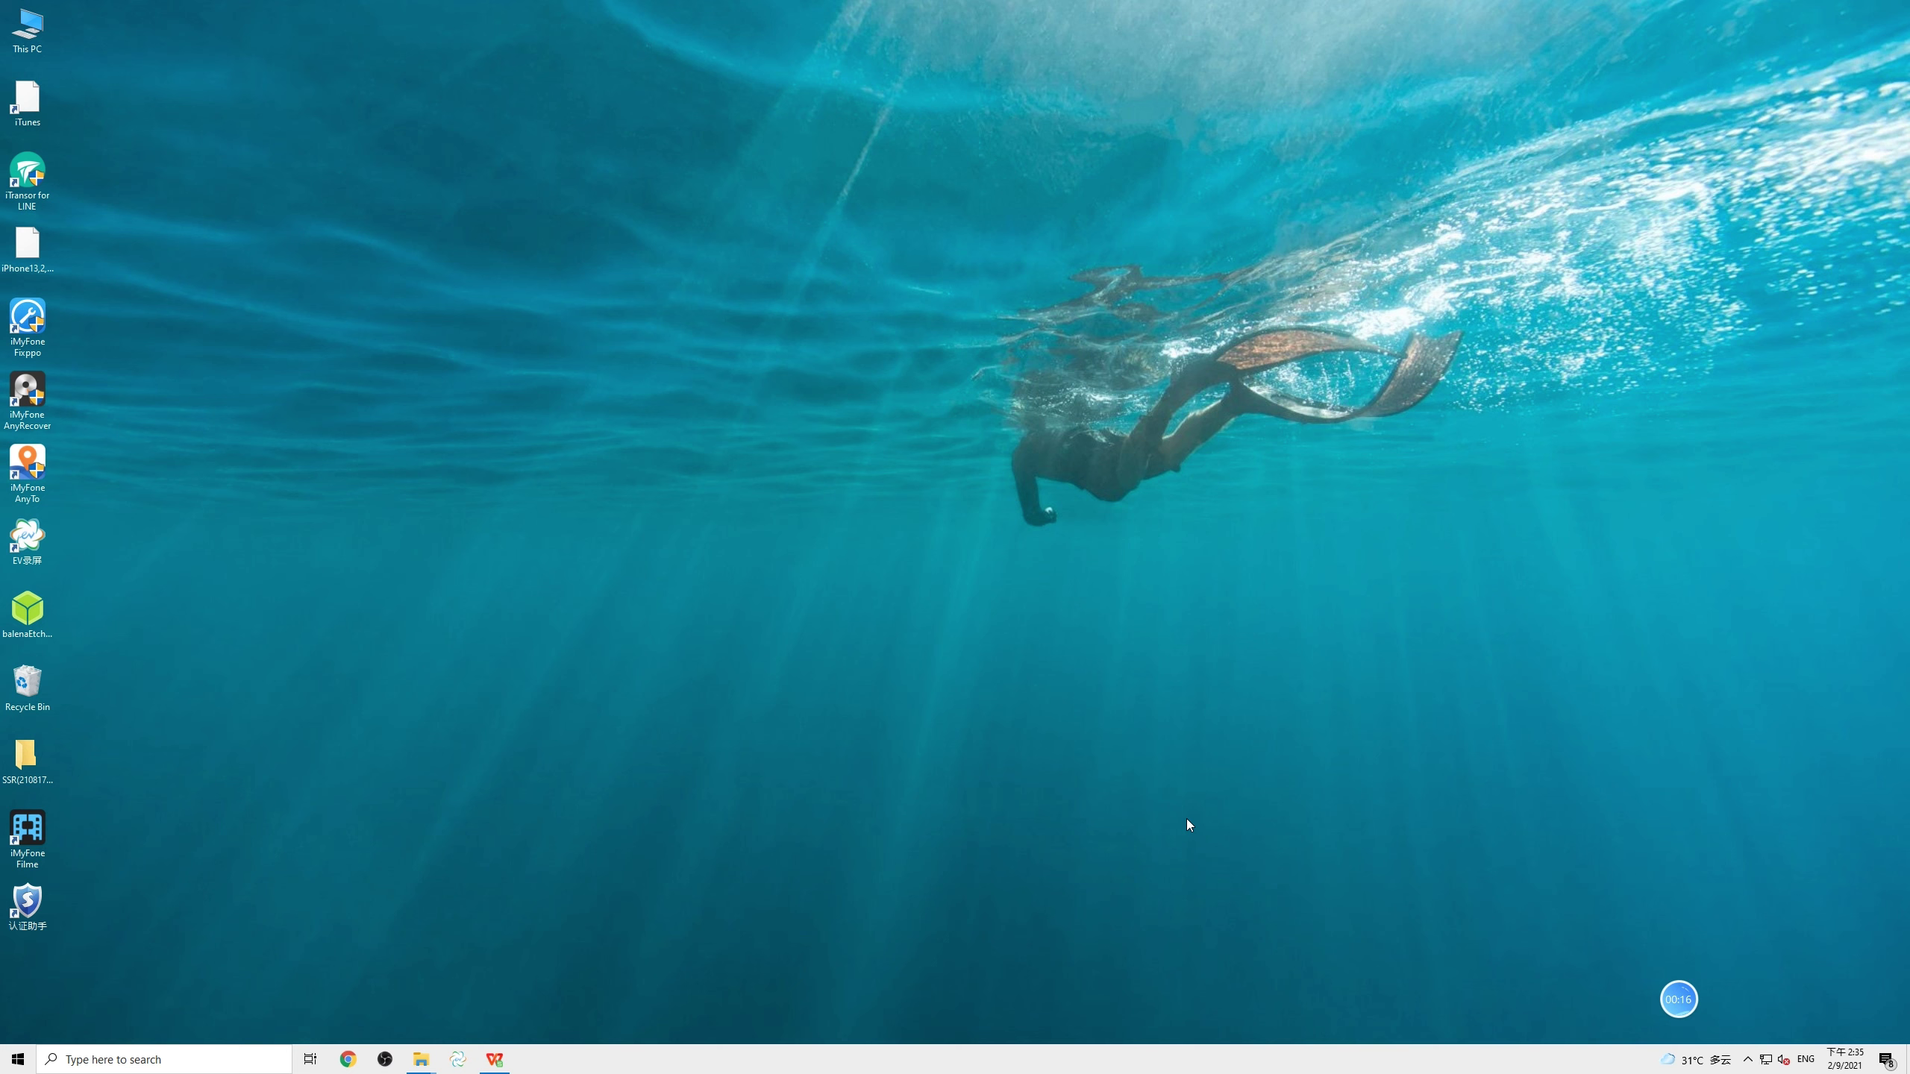
- Reassign the SD card's (F:) volume to drive letter G in Disk Management
right_click(18, 1060)
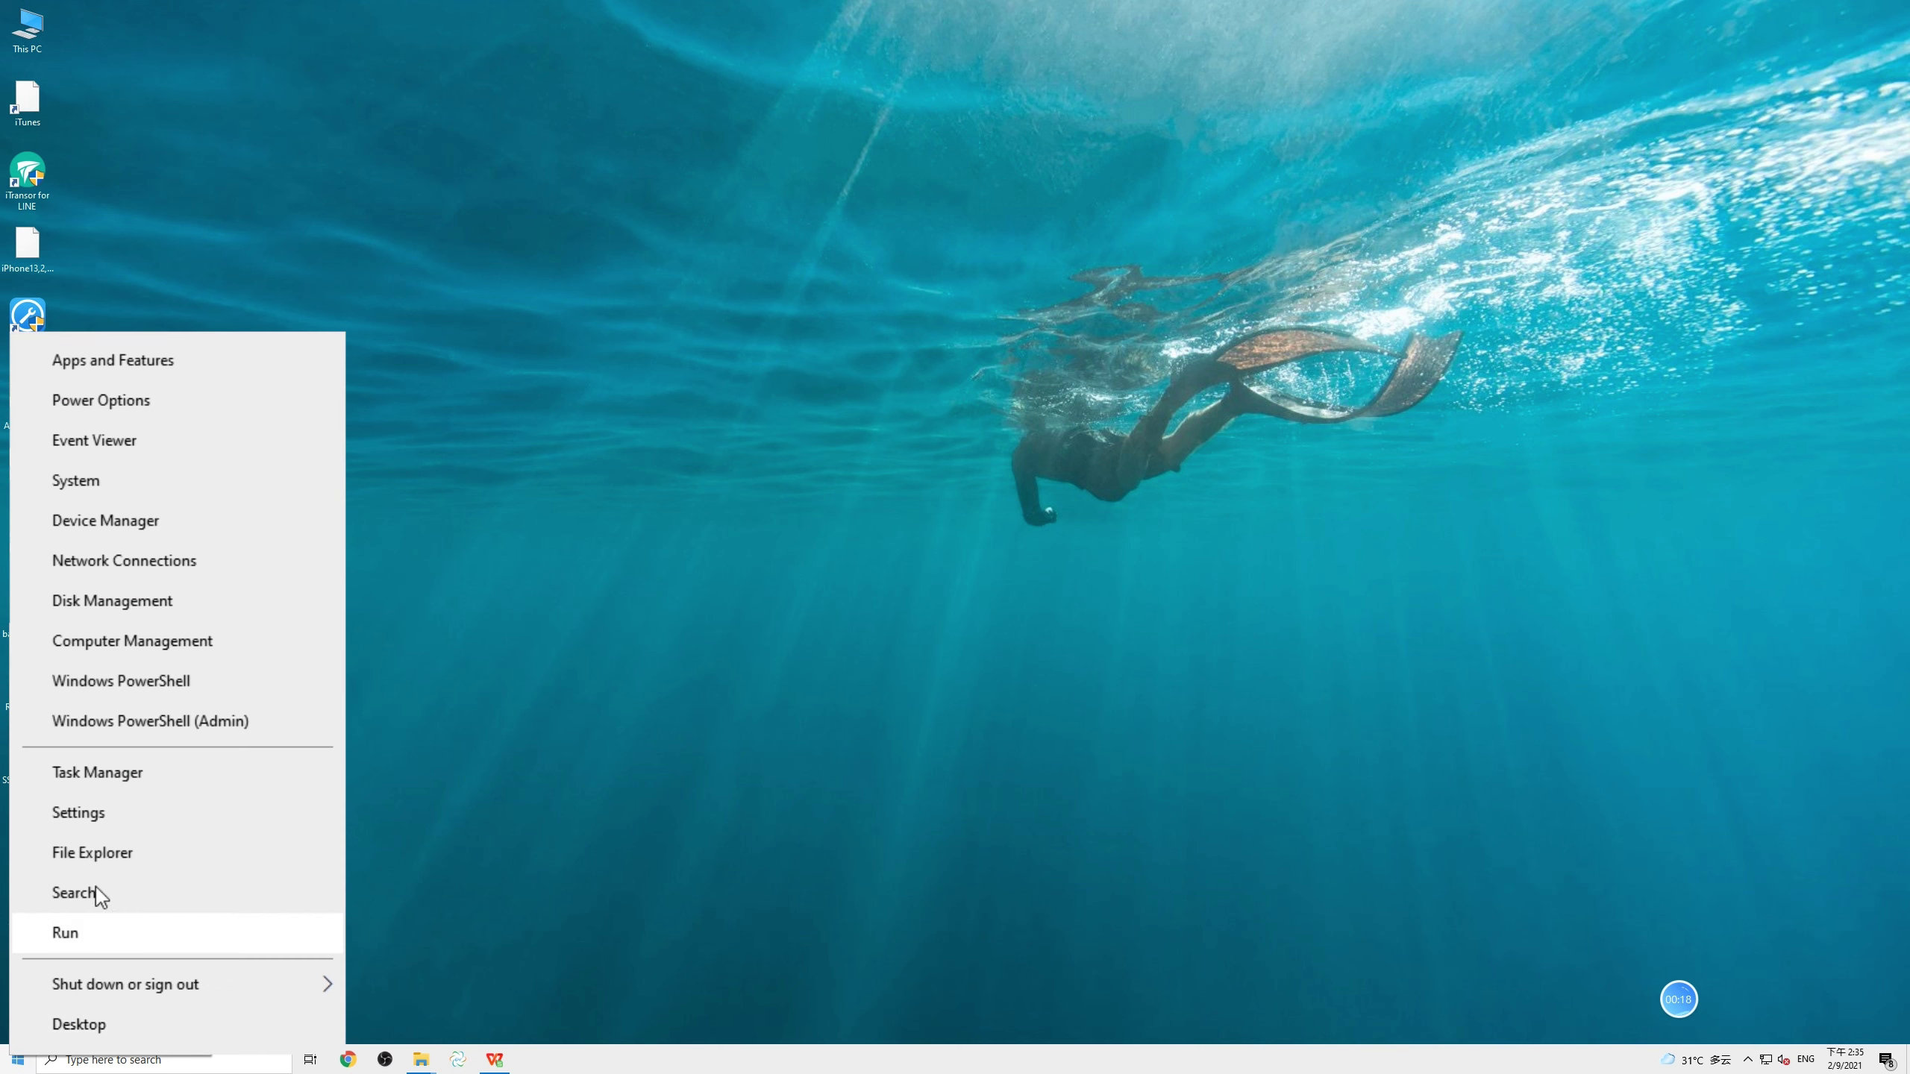
click(193, 606)
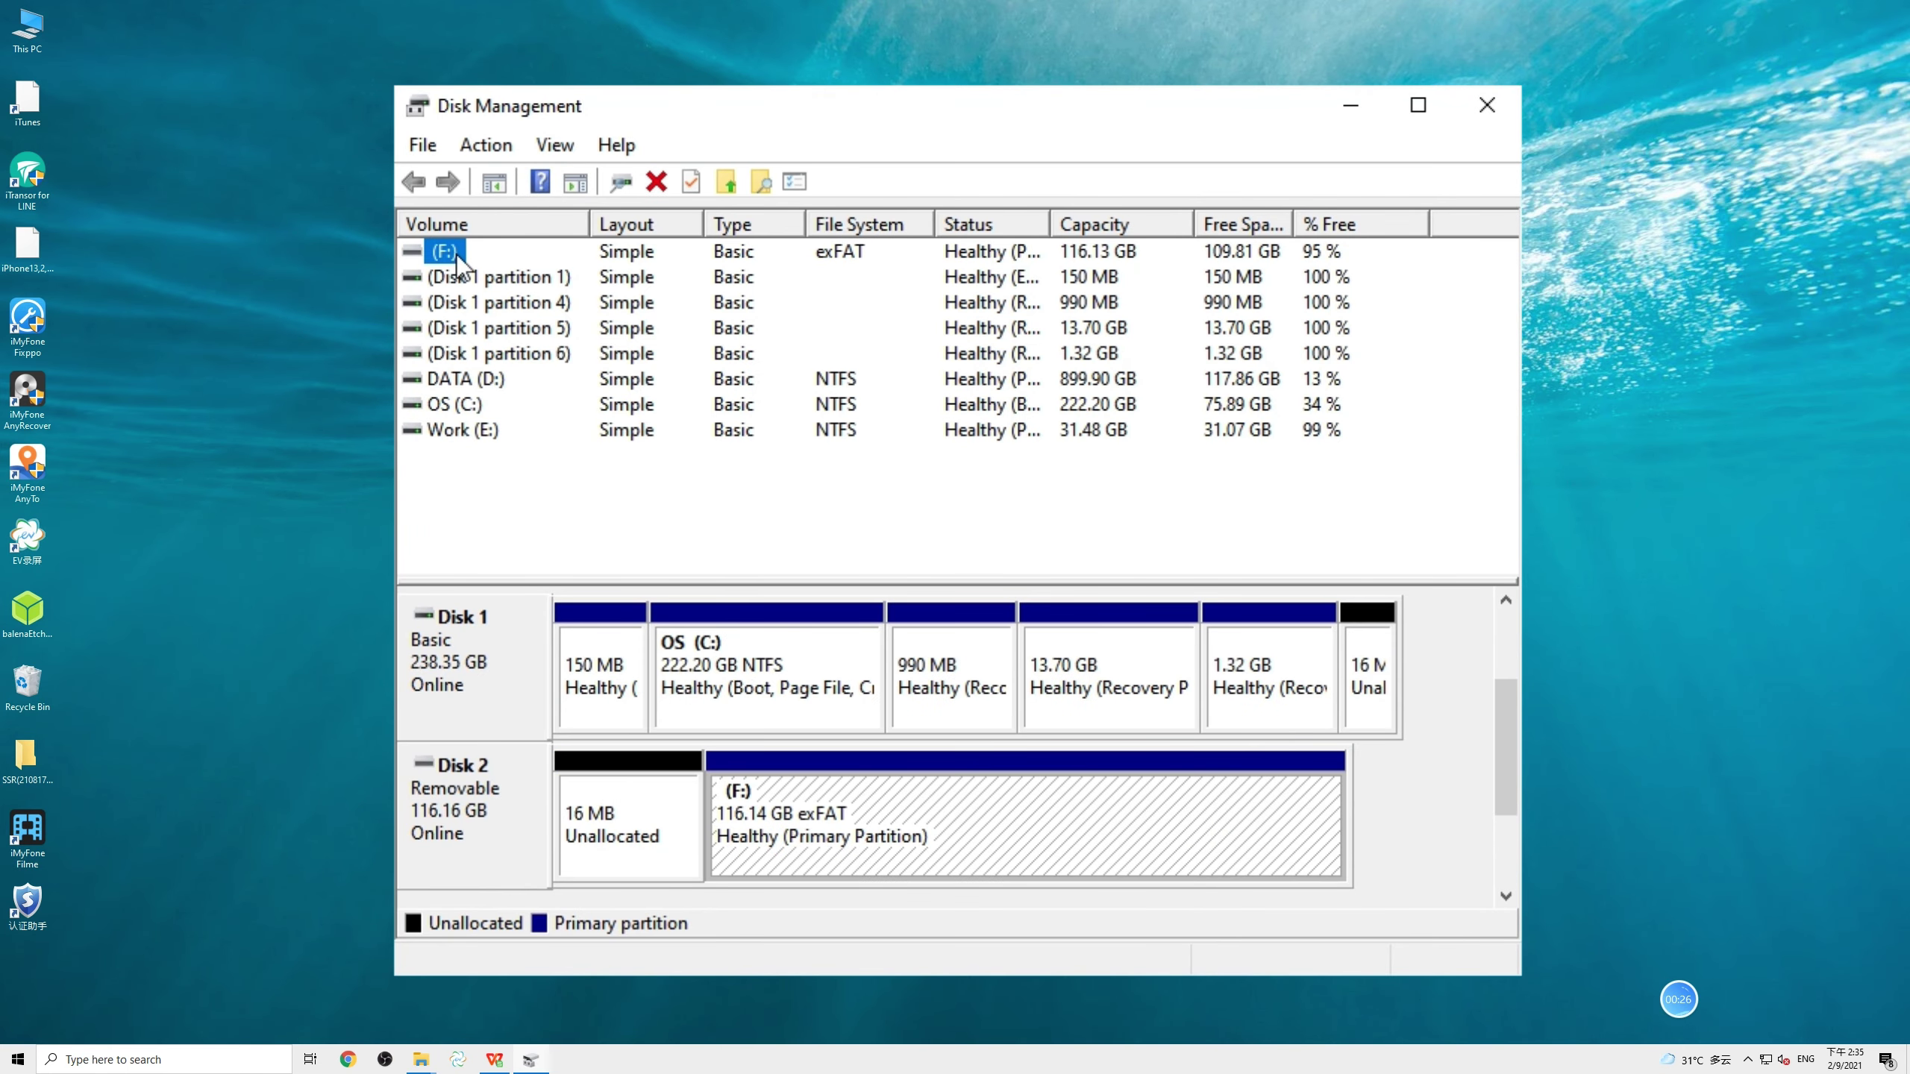
right_click(454, 252)
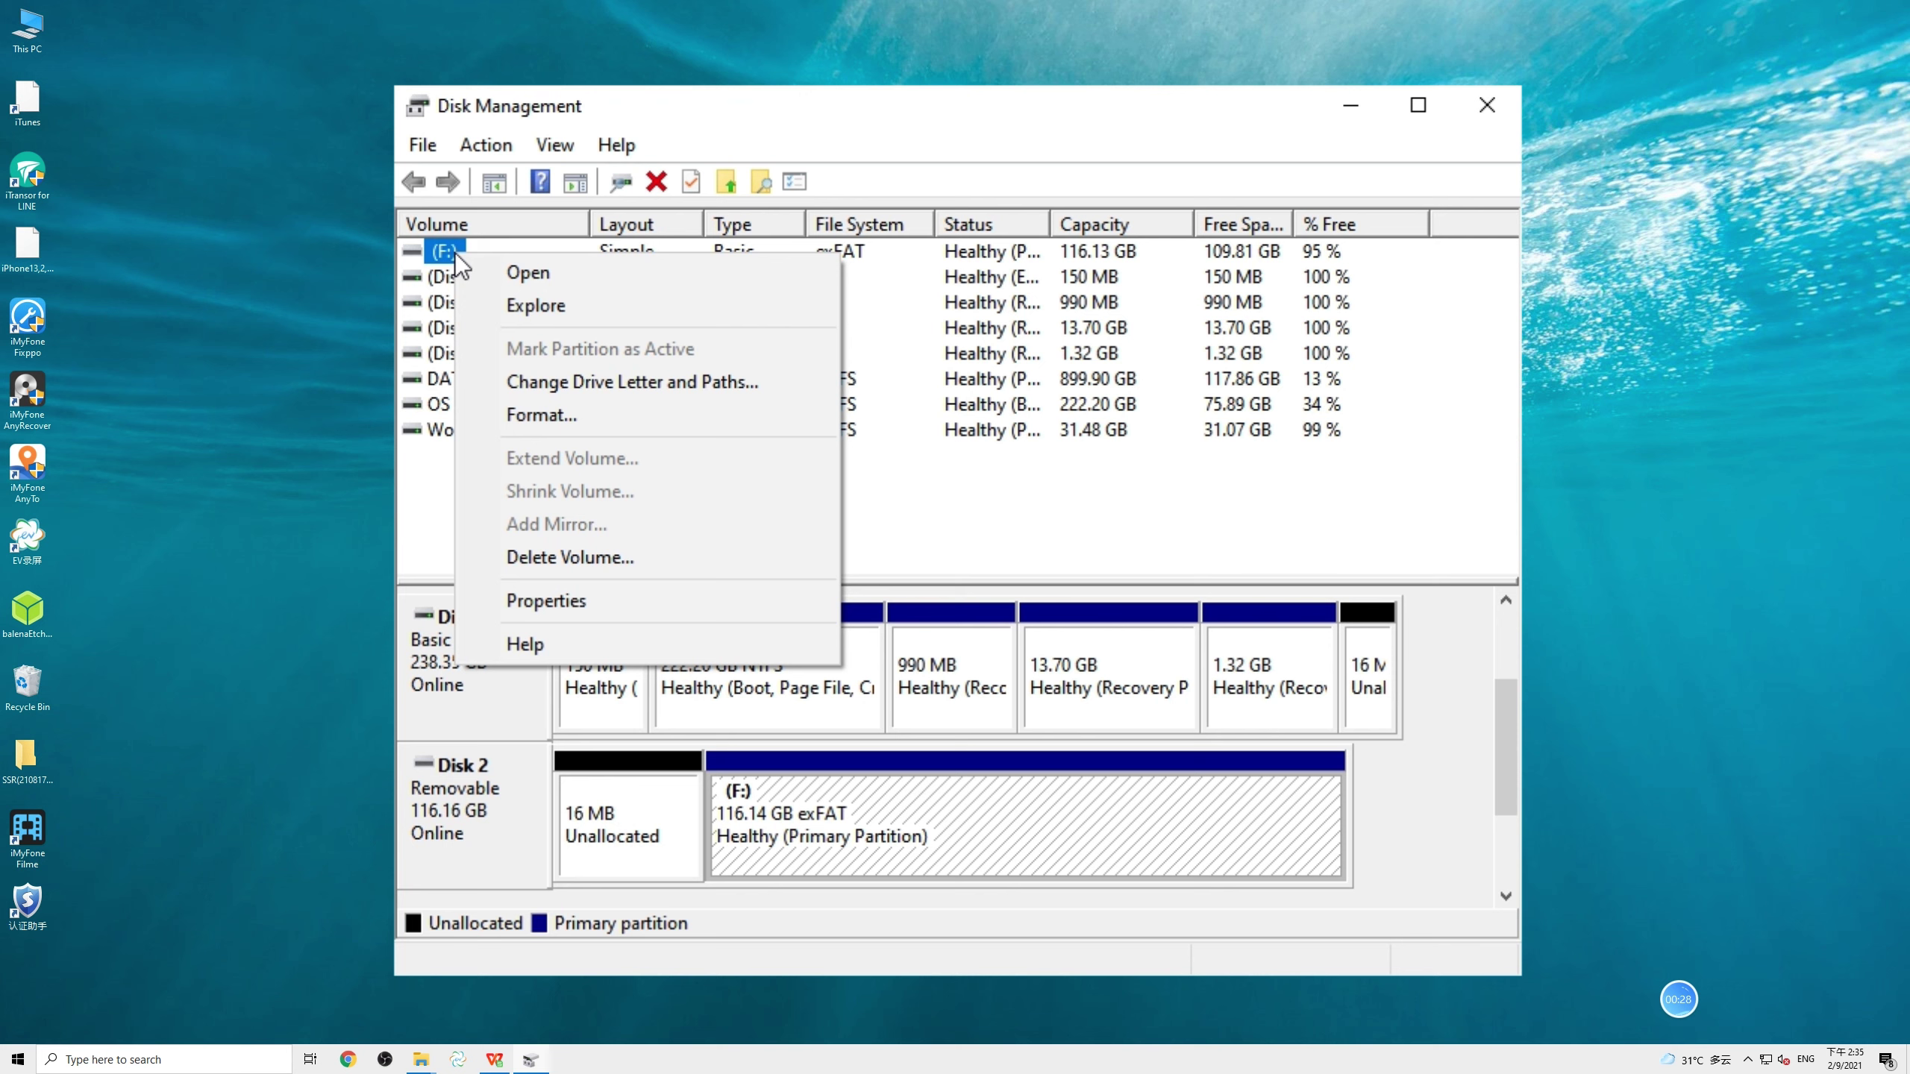
click(777, 385)
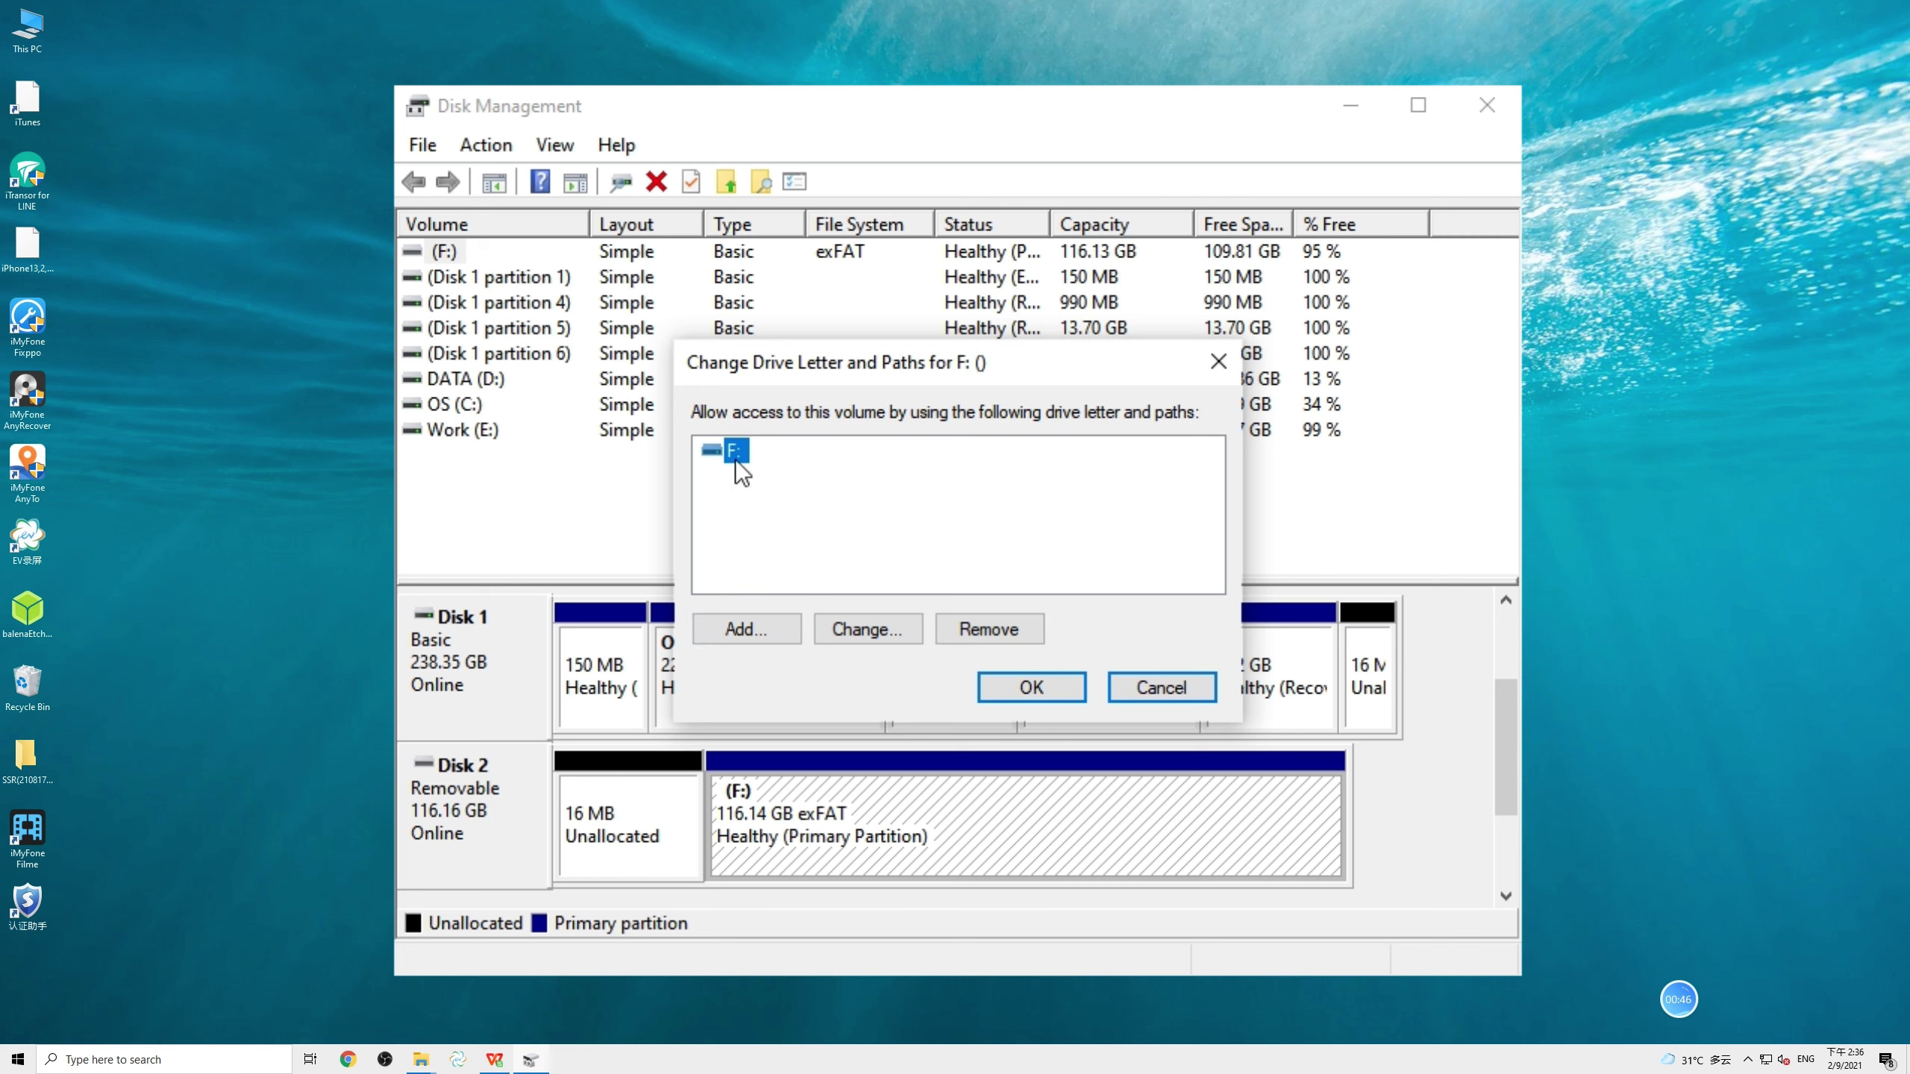
click(888, 628)
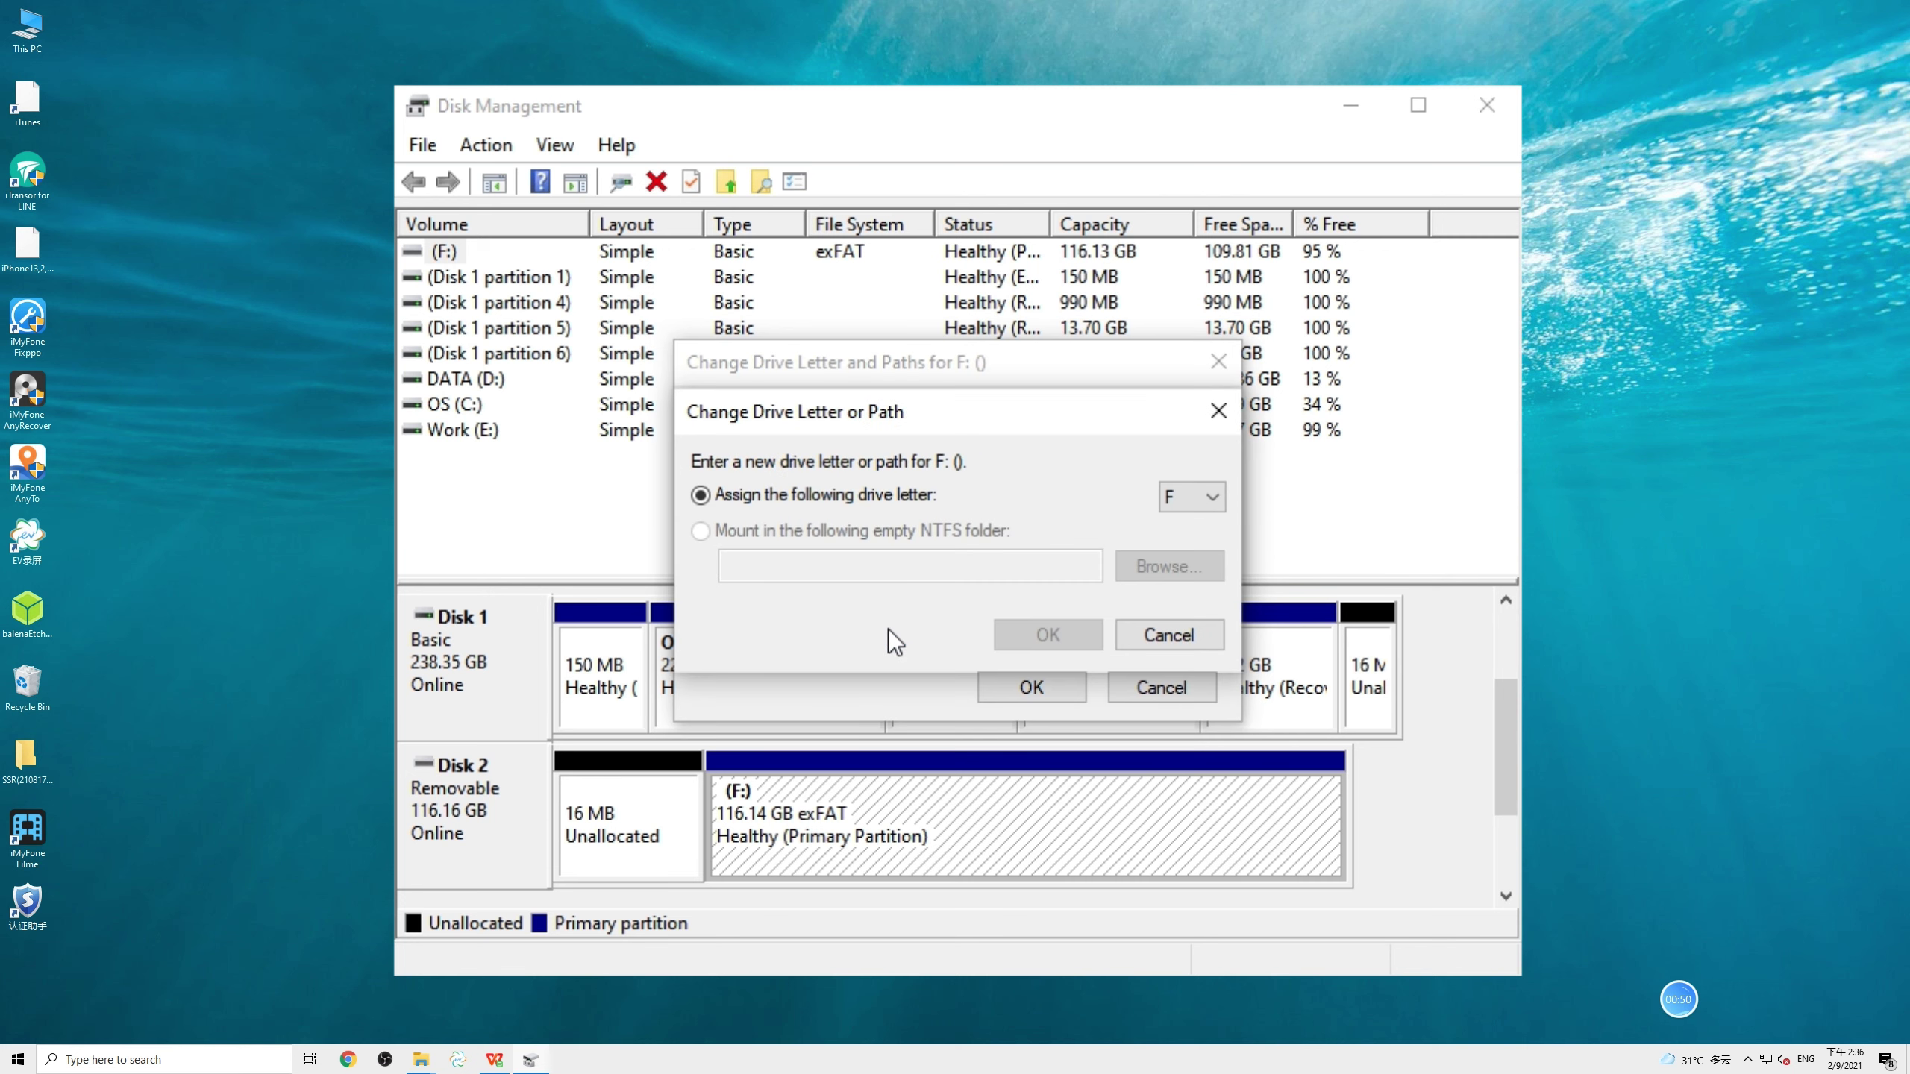
click(1203, 502)
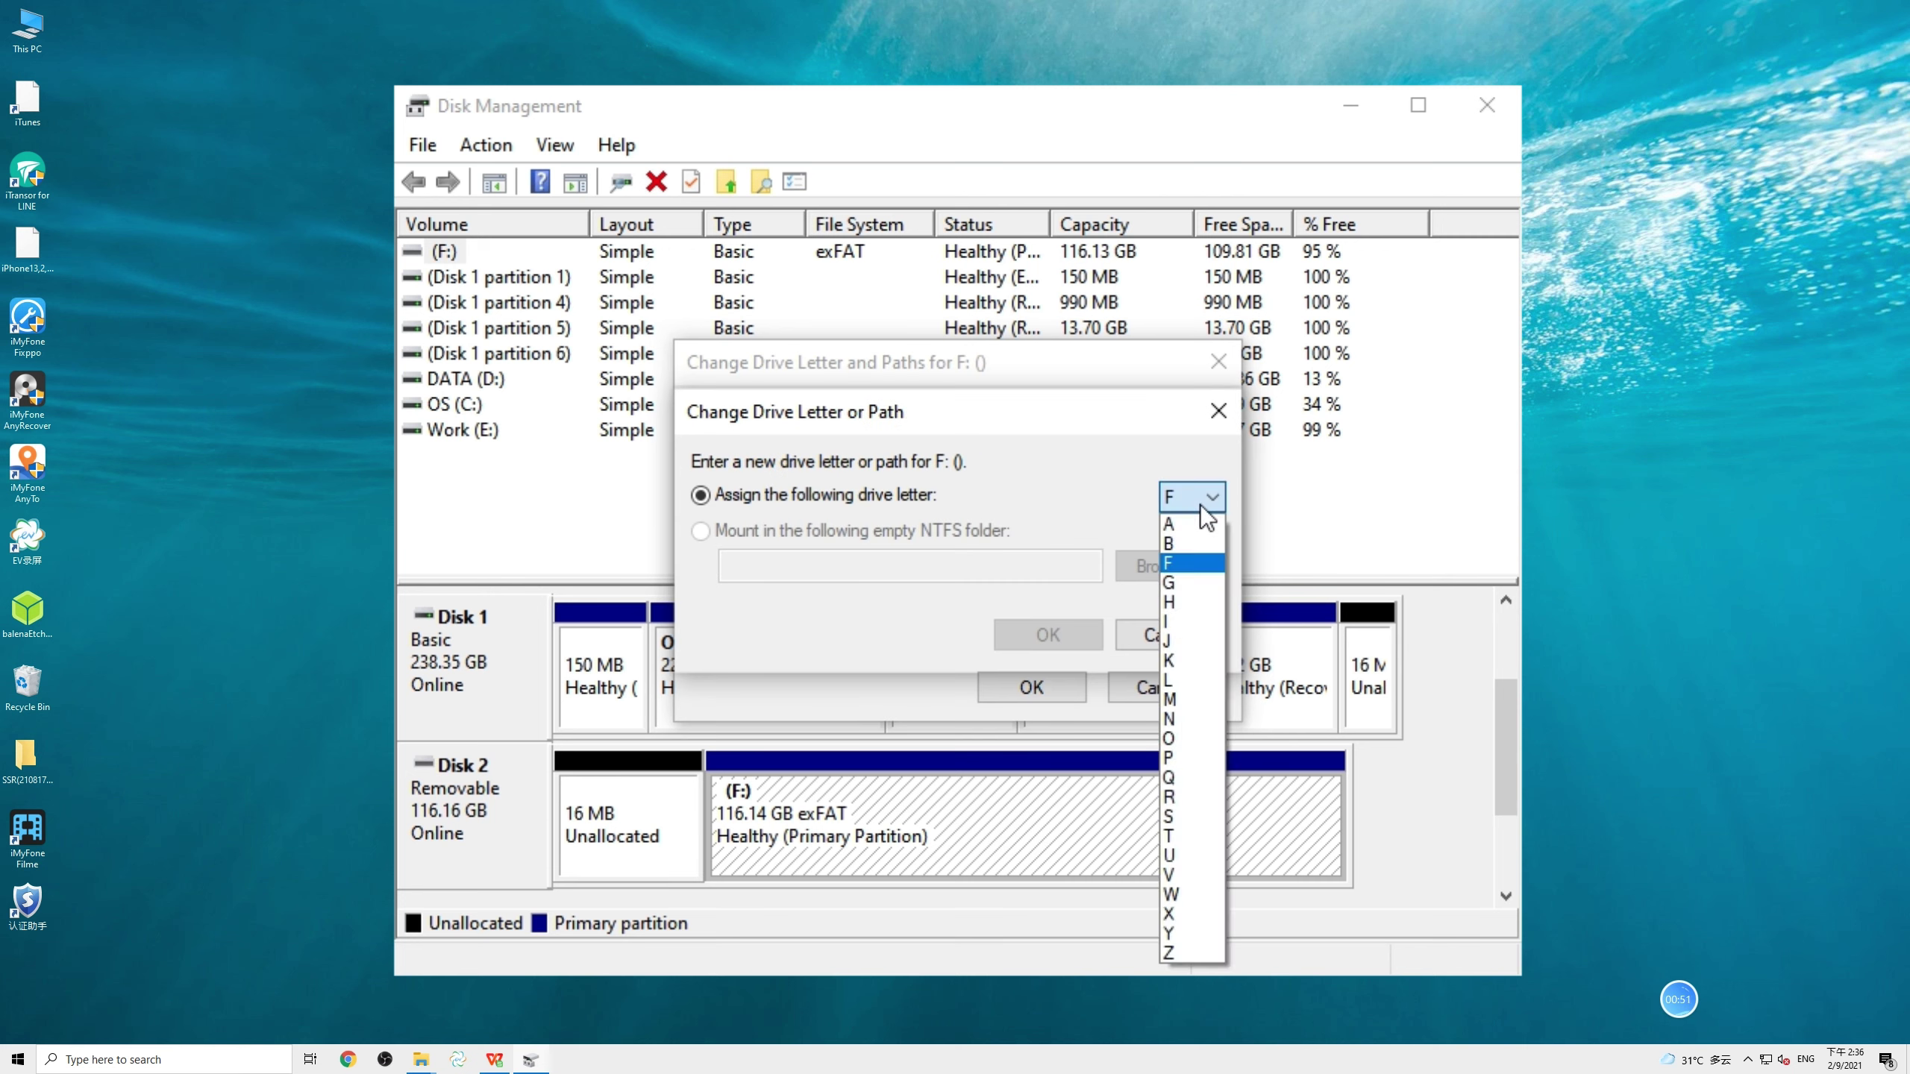
click(1195, 583)
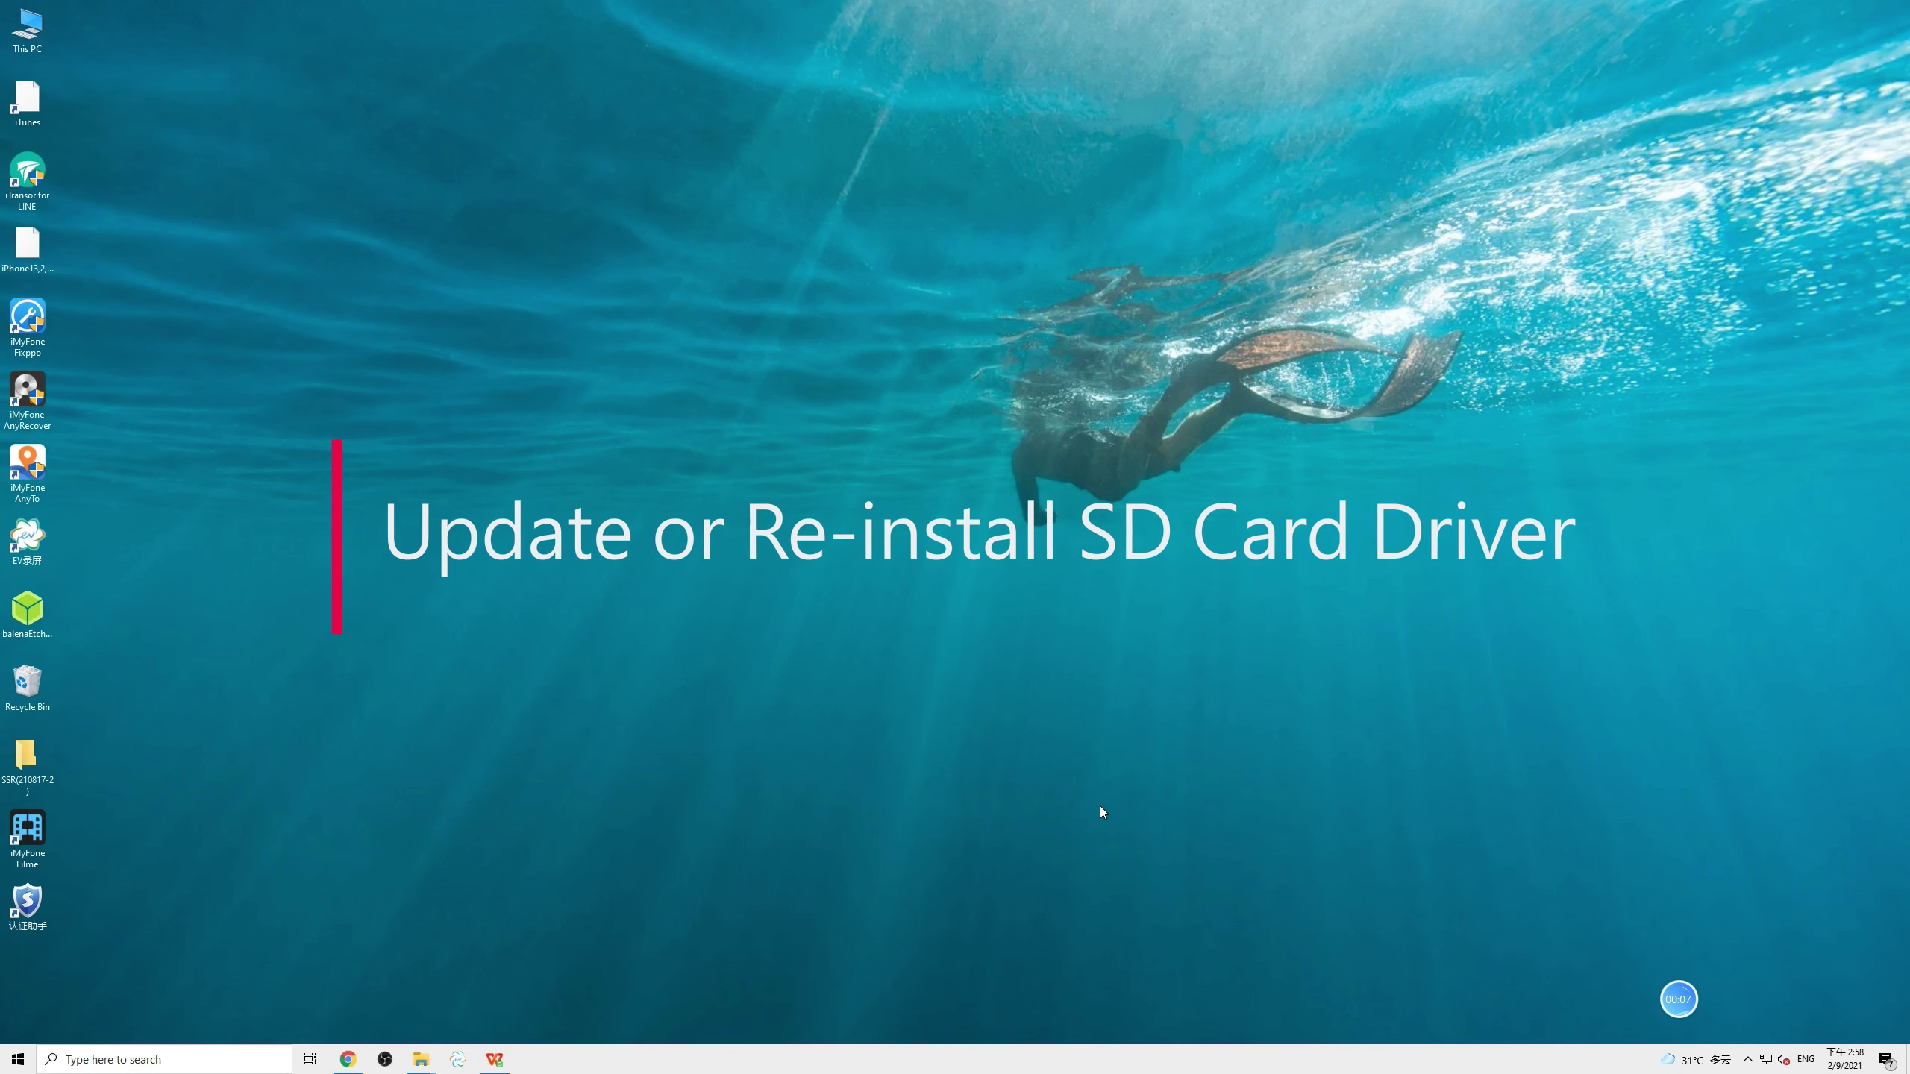
- Confirm the SDXC Card driver is up to date, then uninstall the SDXC Card device
right_click(23, 1056)
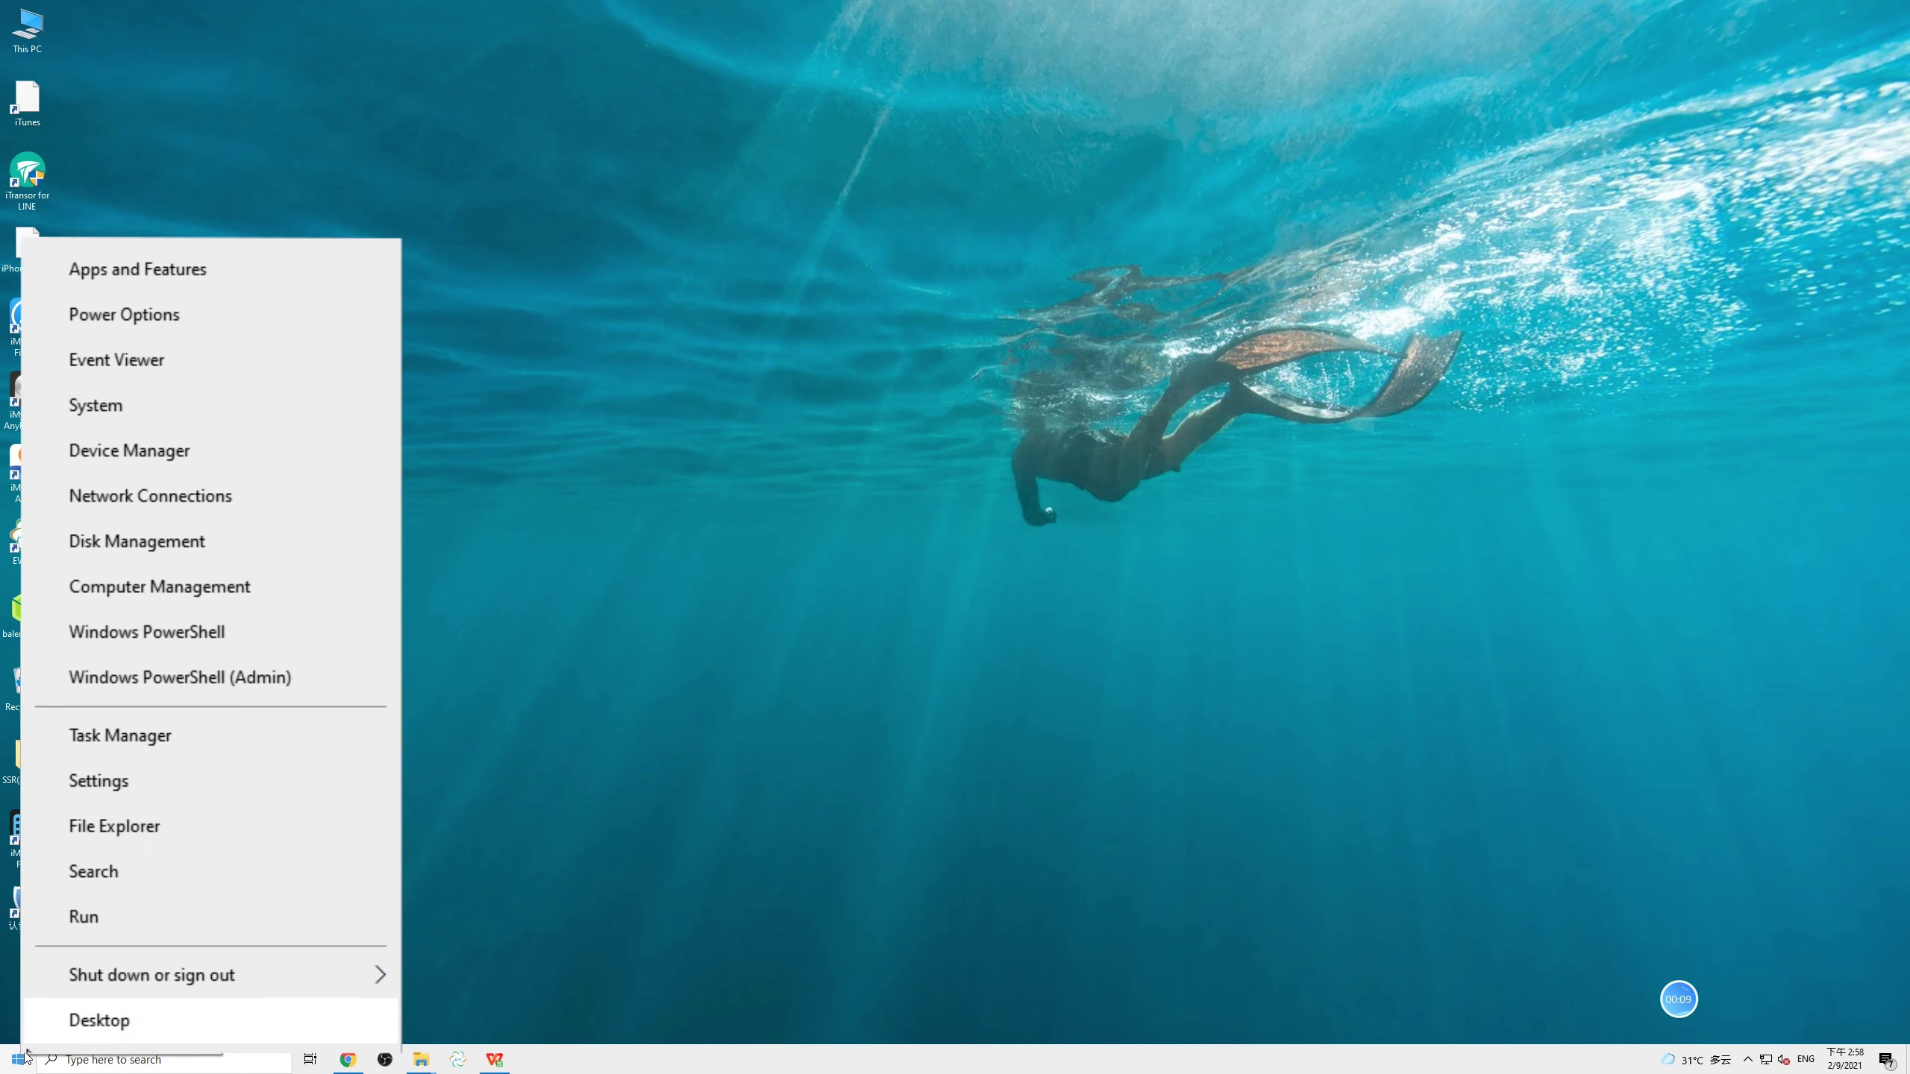
click(236, 451)
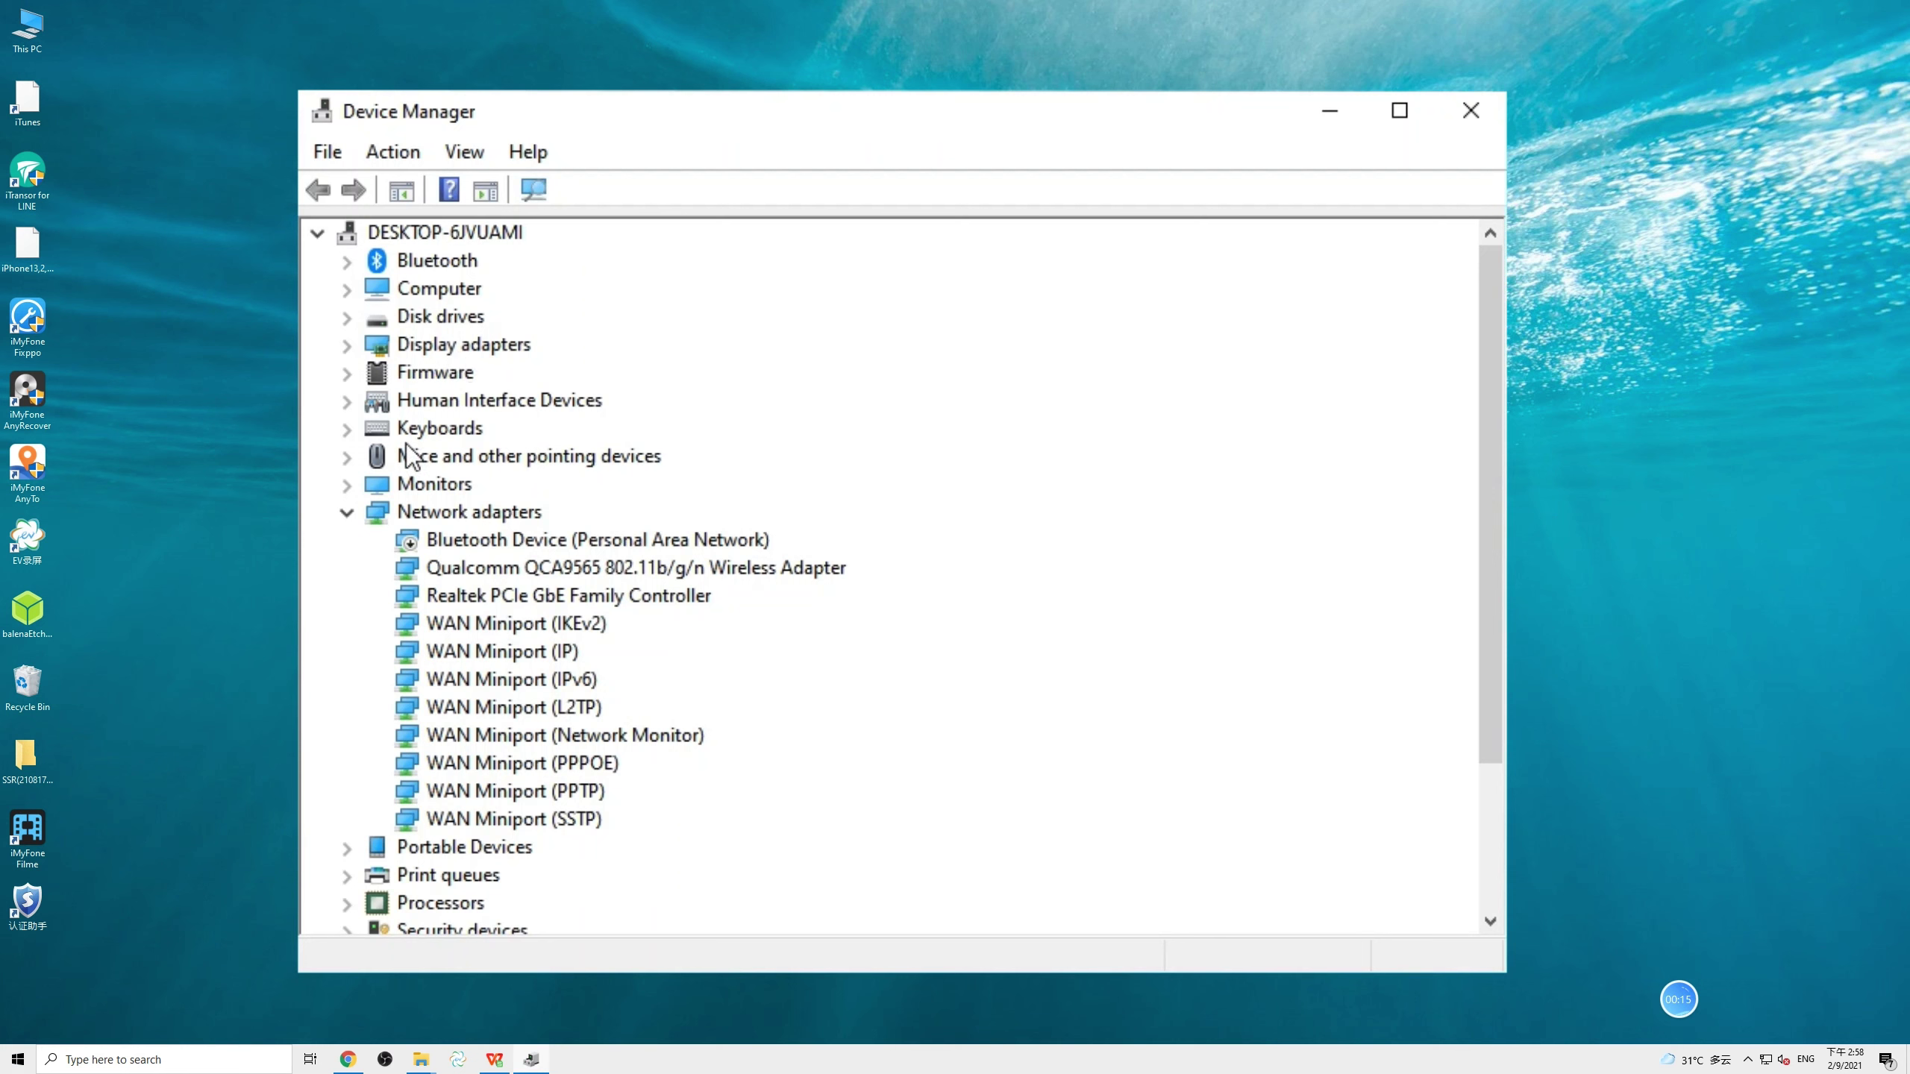
click(348, 319)
click(510, 373)
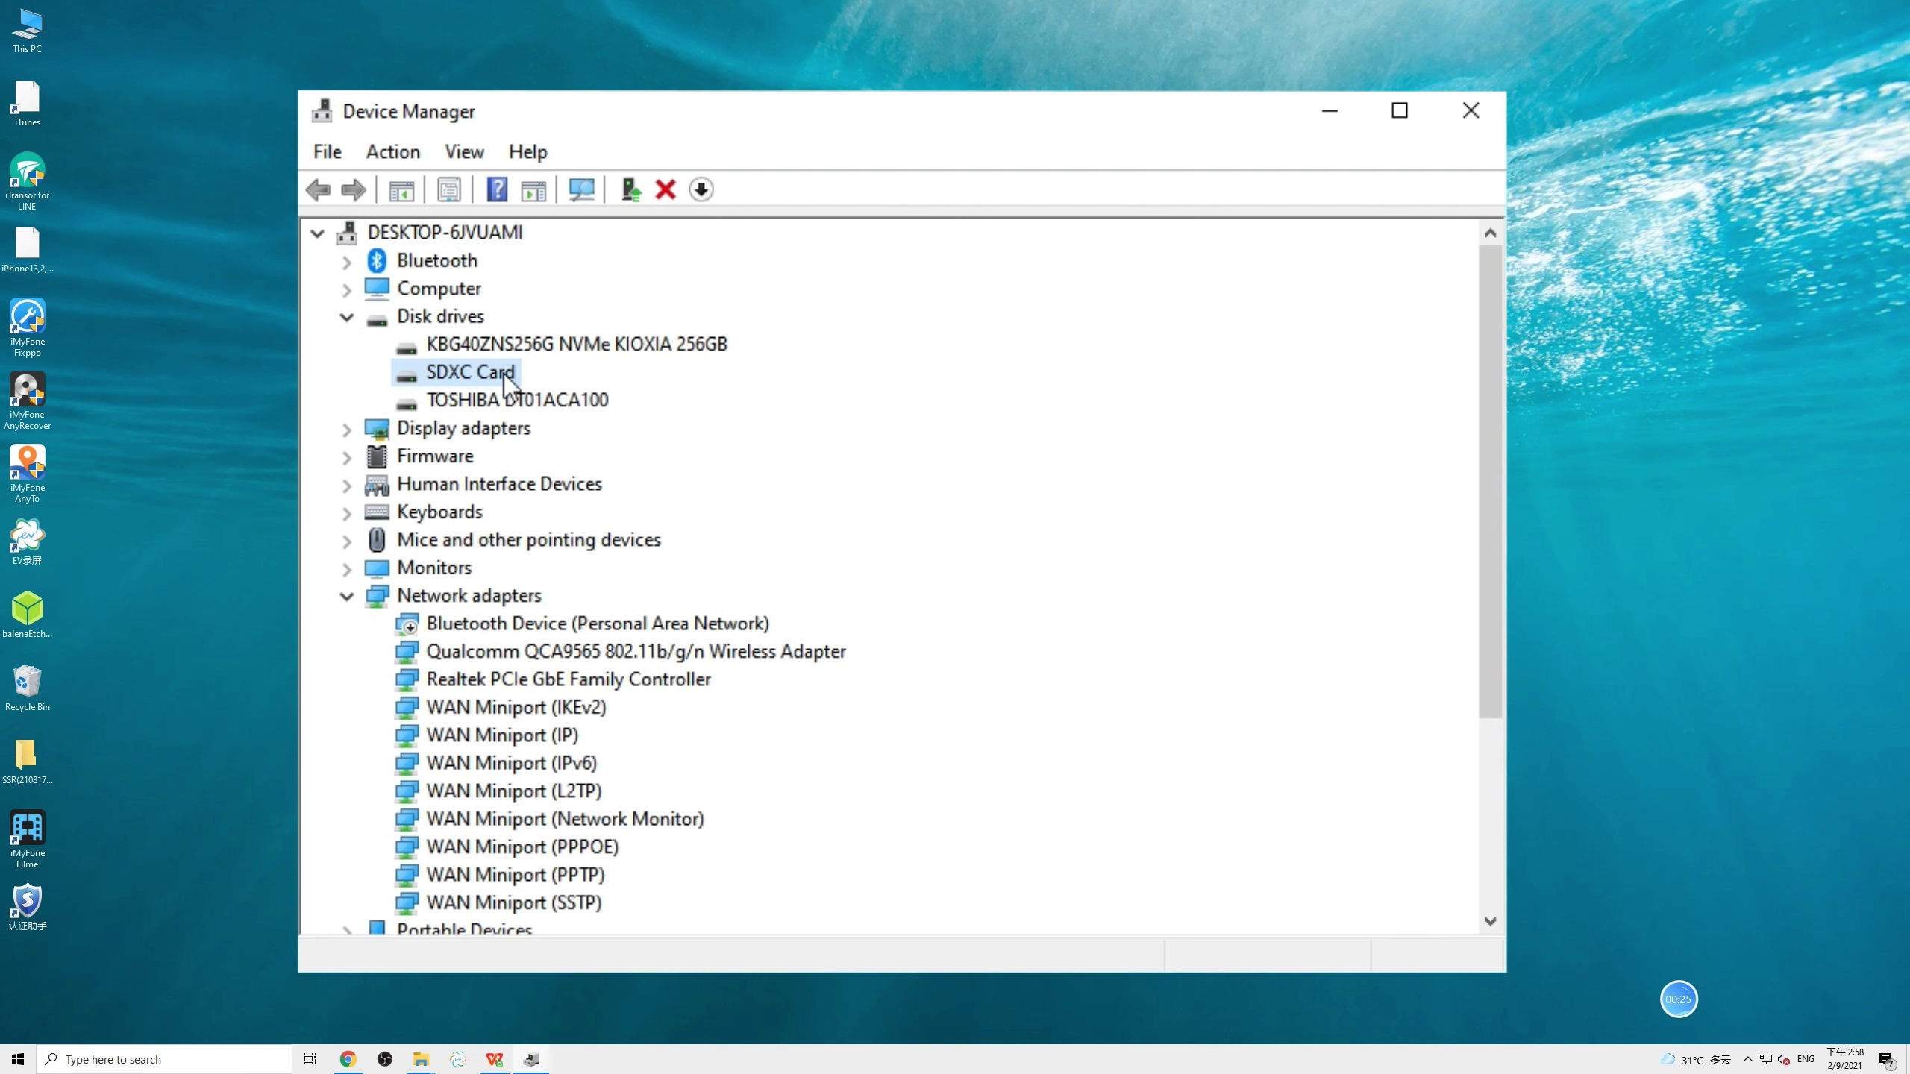
right_click(505, 373)
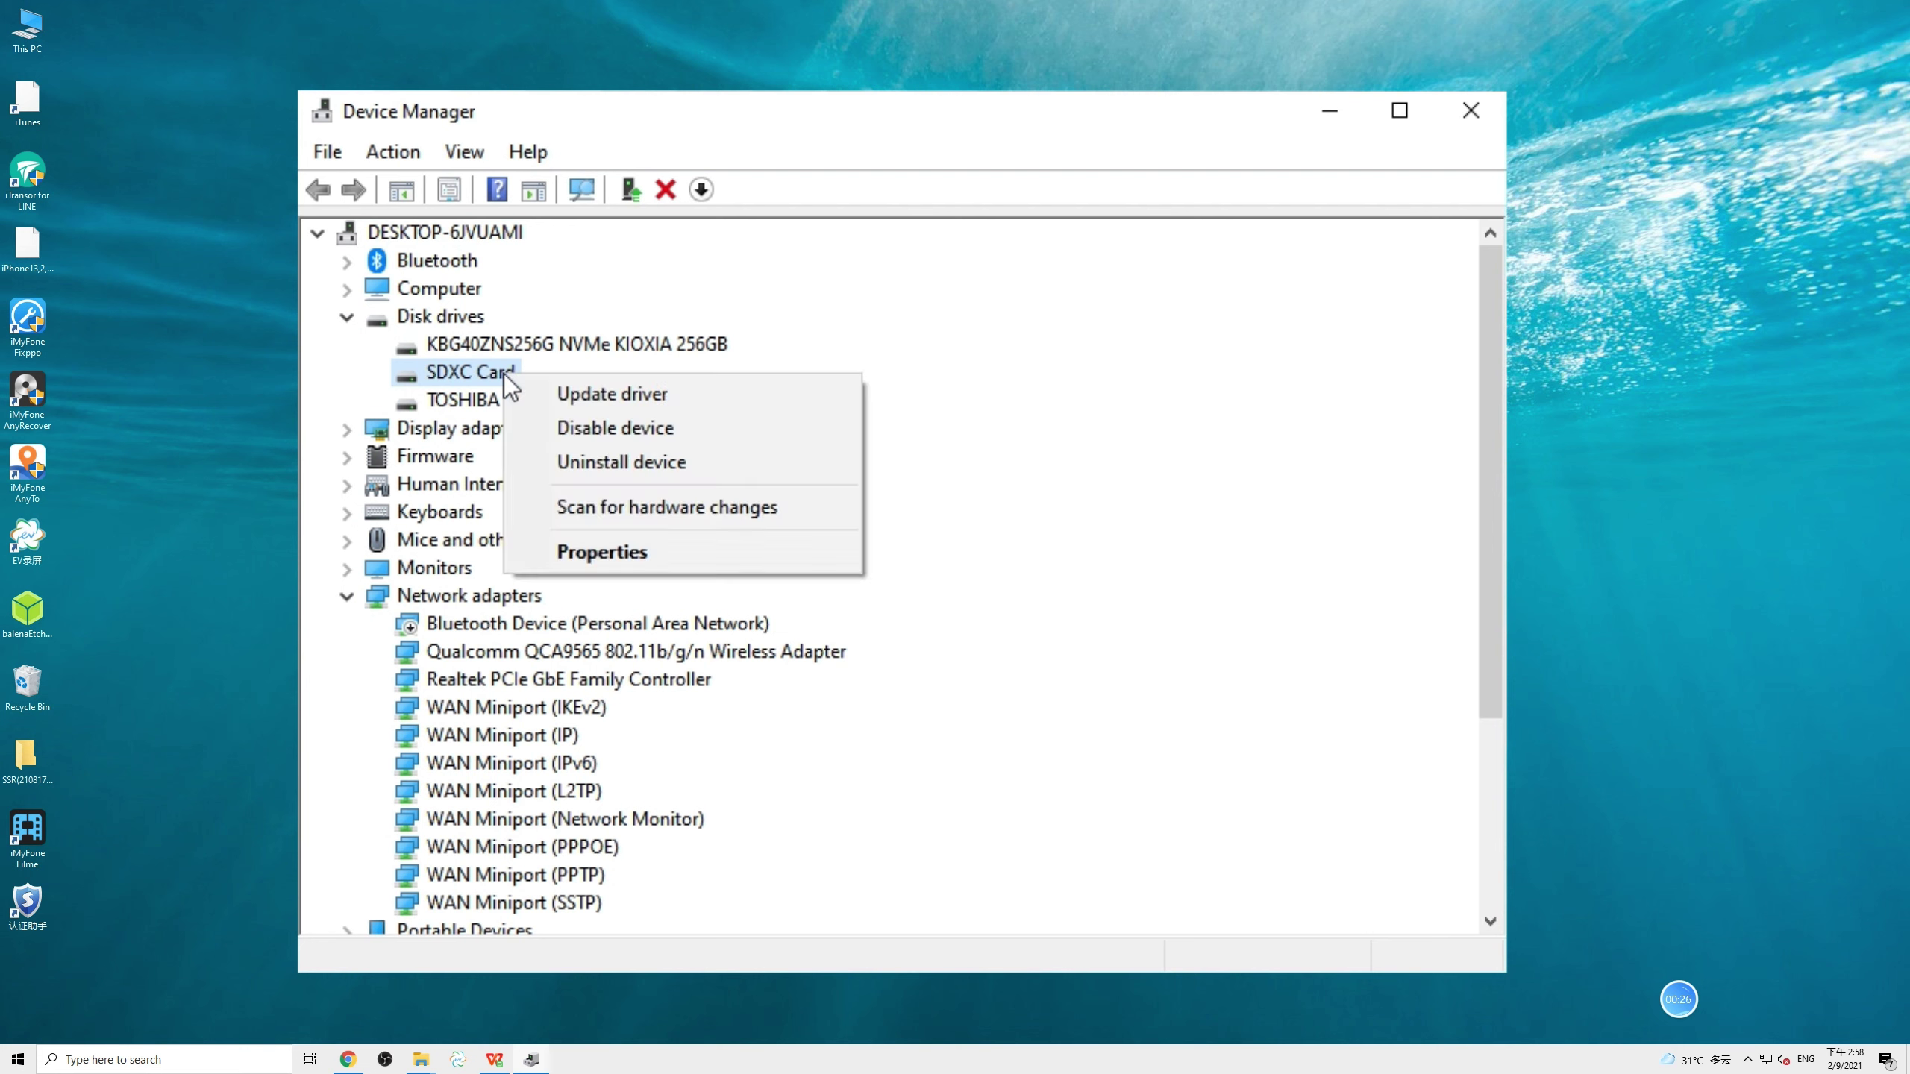
click(690, 400)
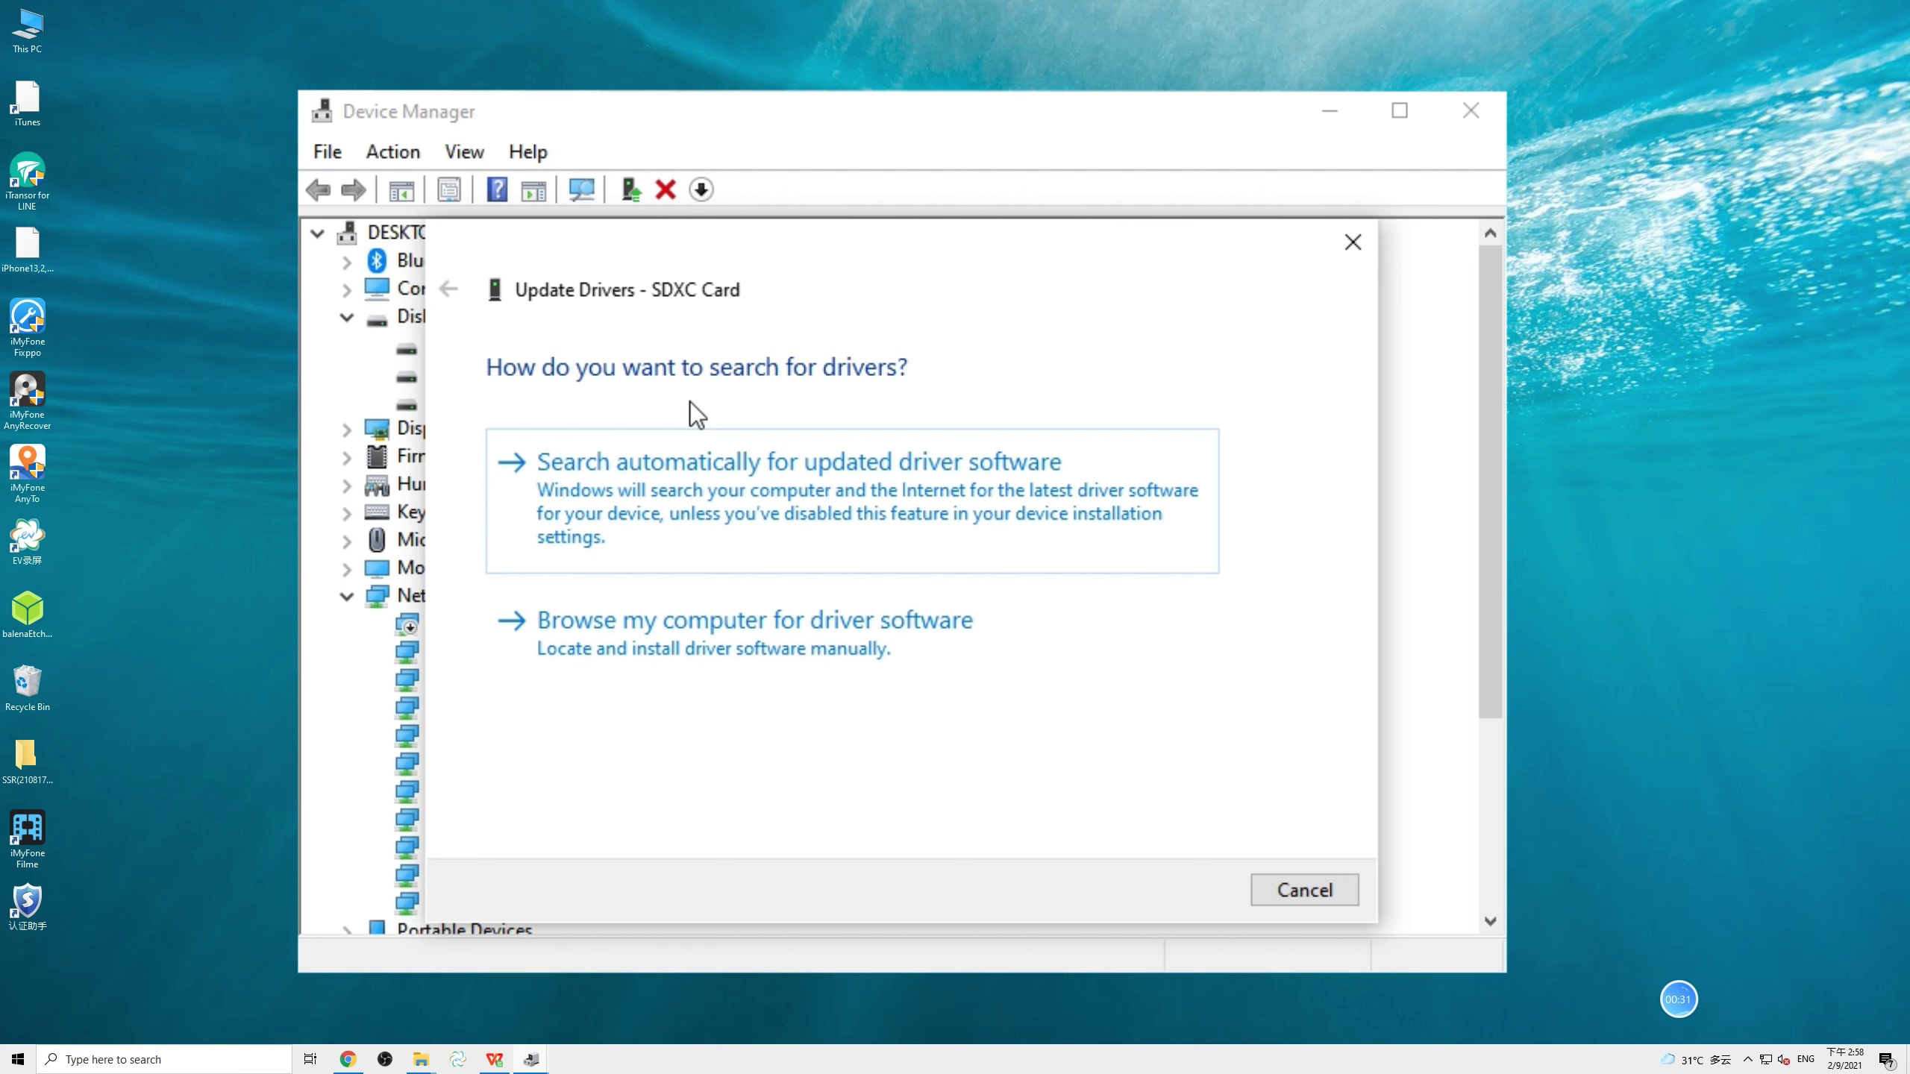
click(955, 536)
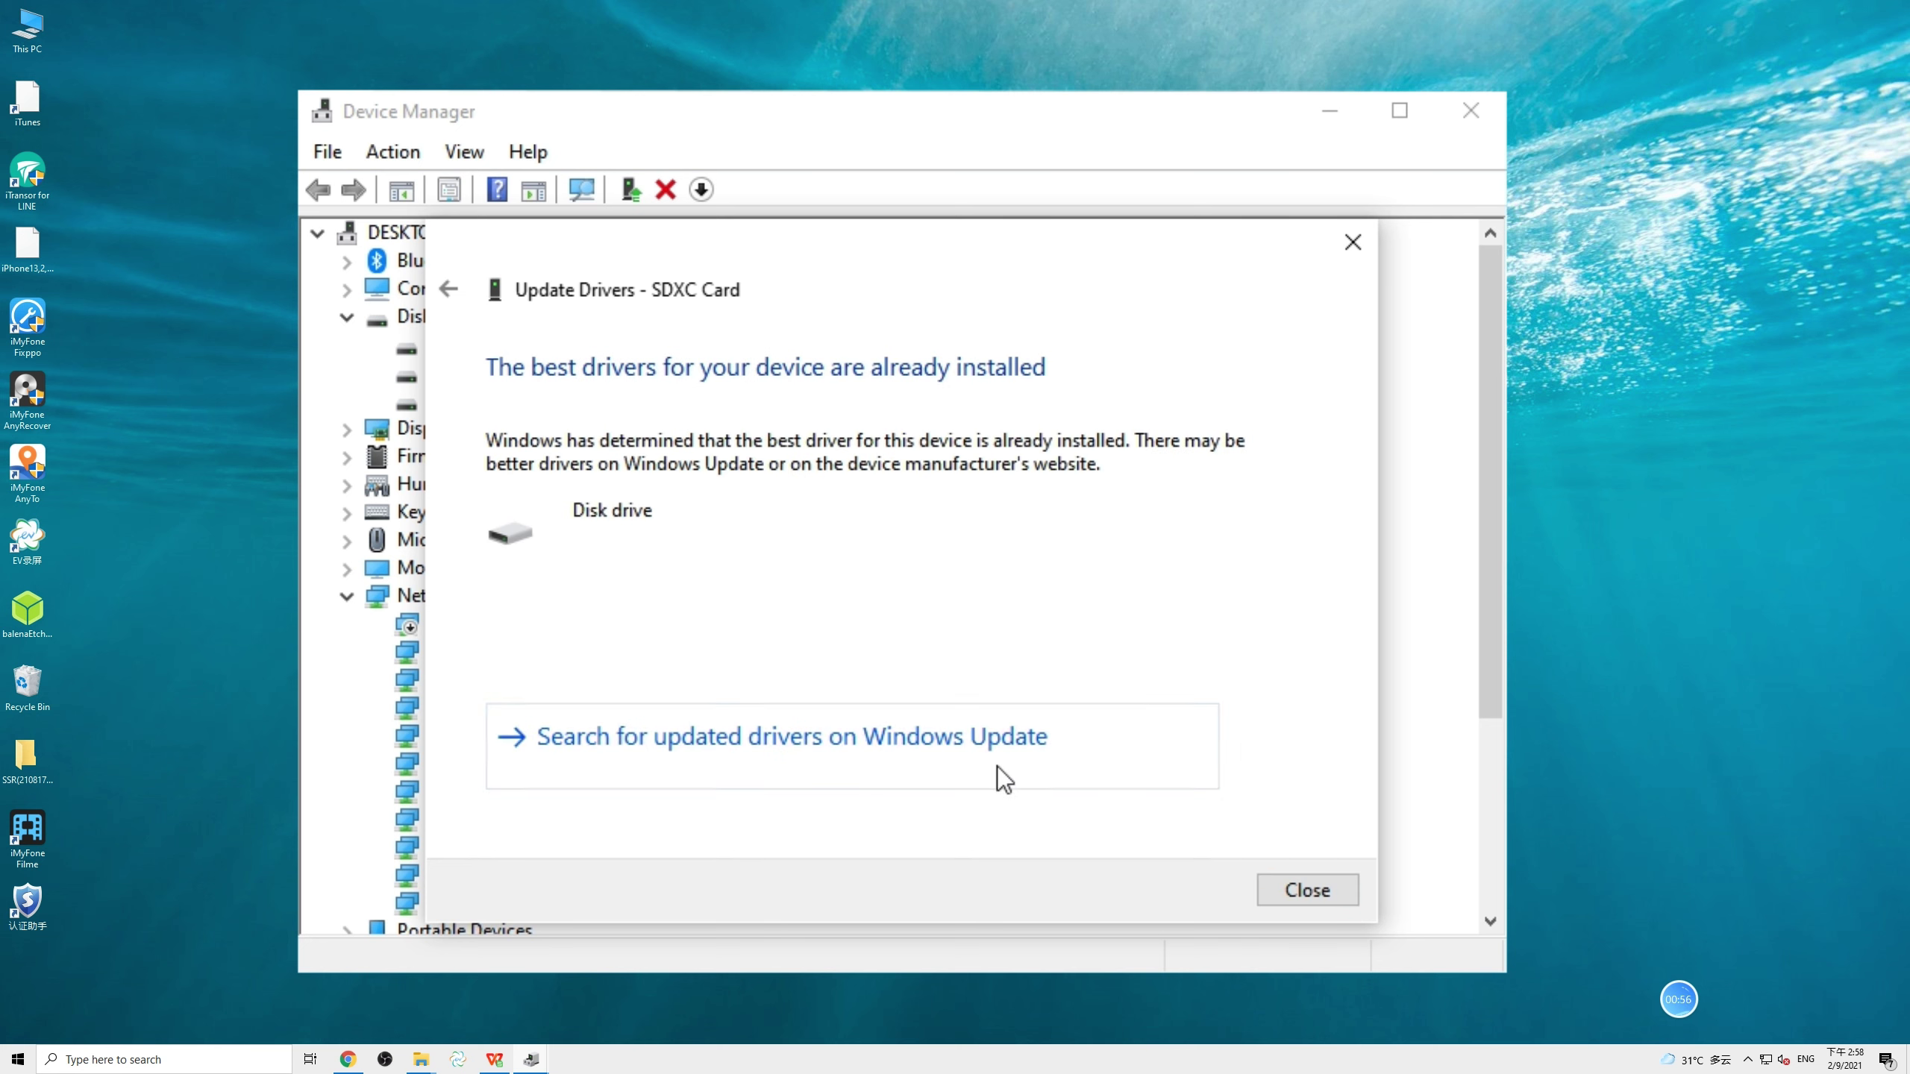
click(1038, 779)
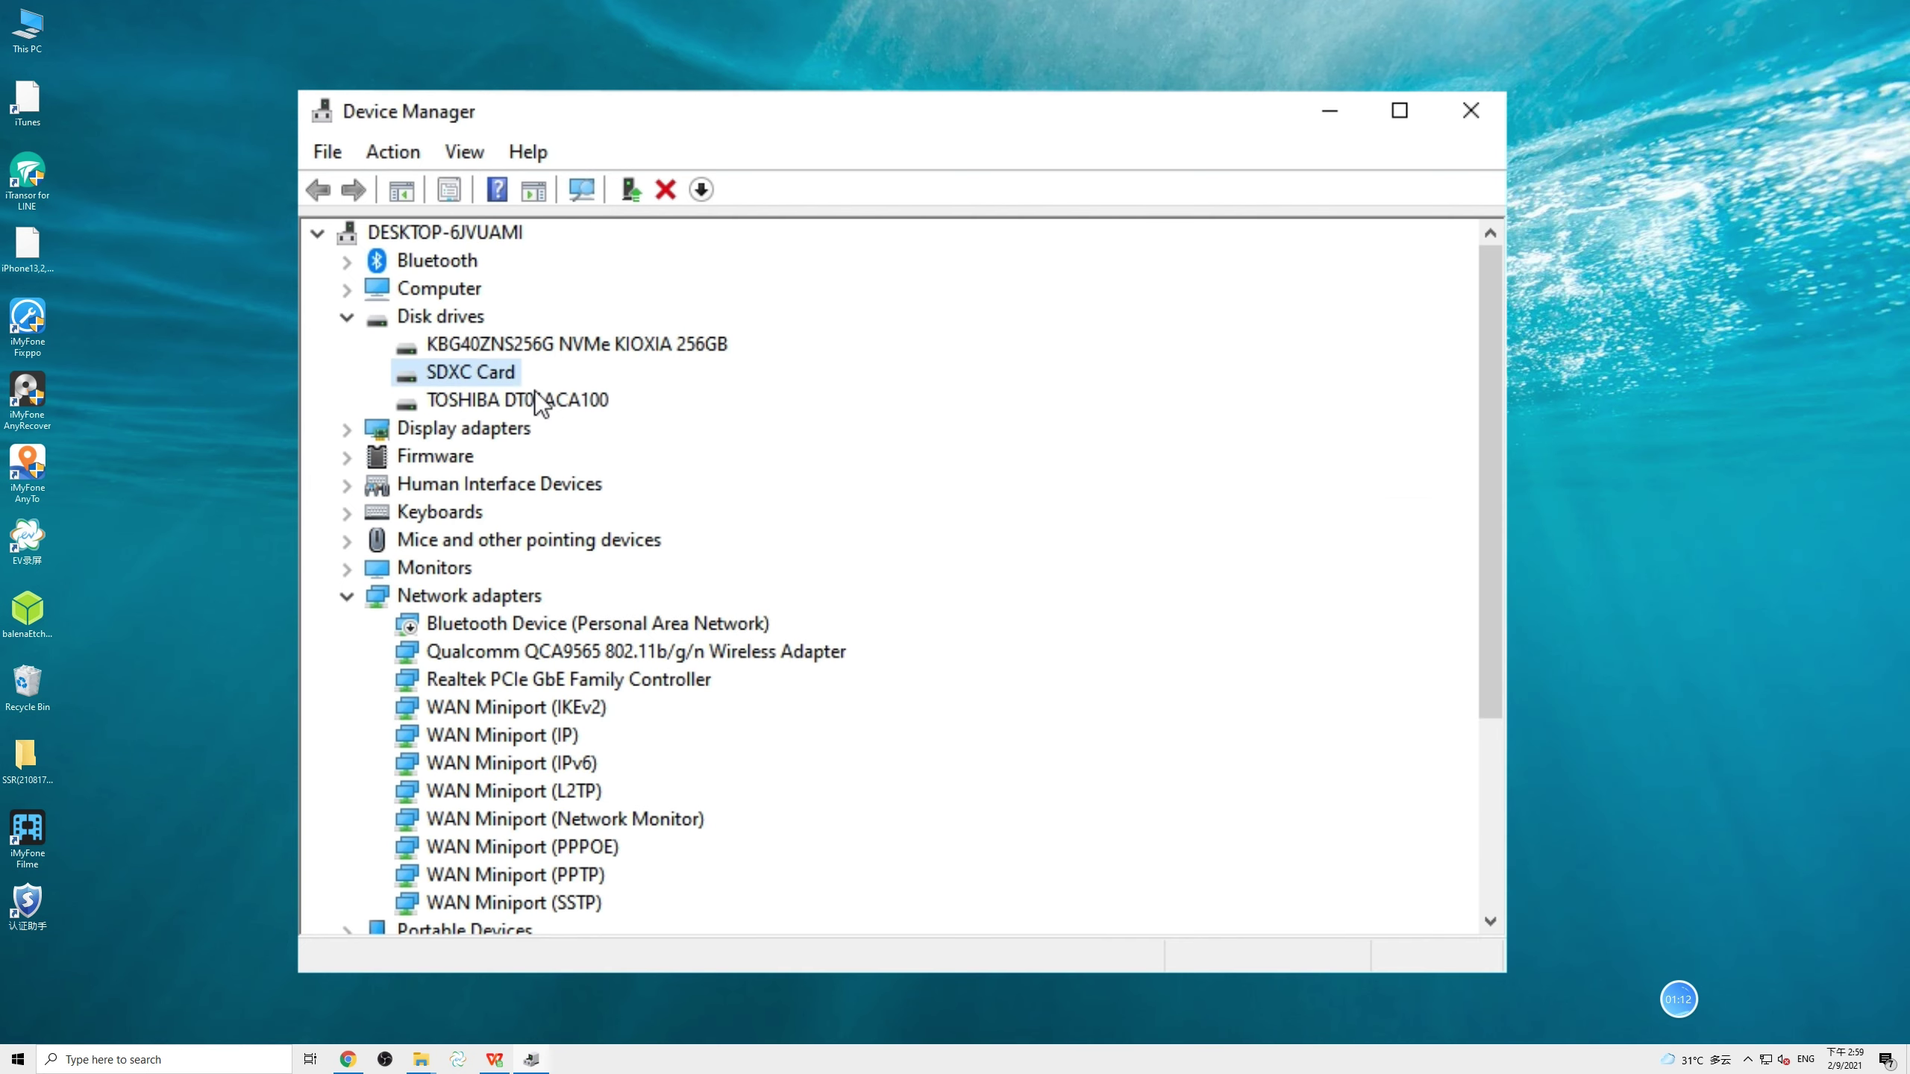
right_click(492, 368)
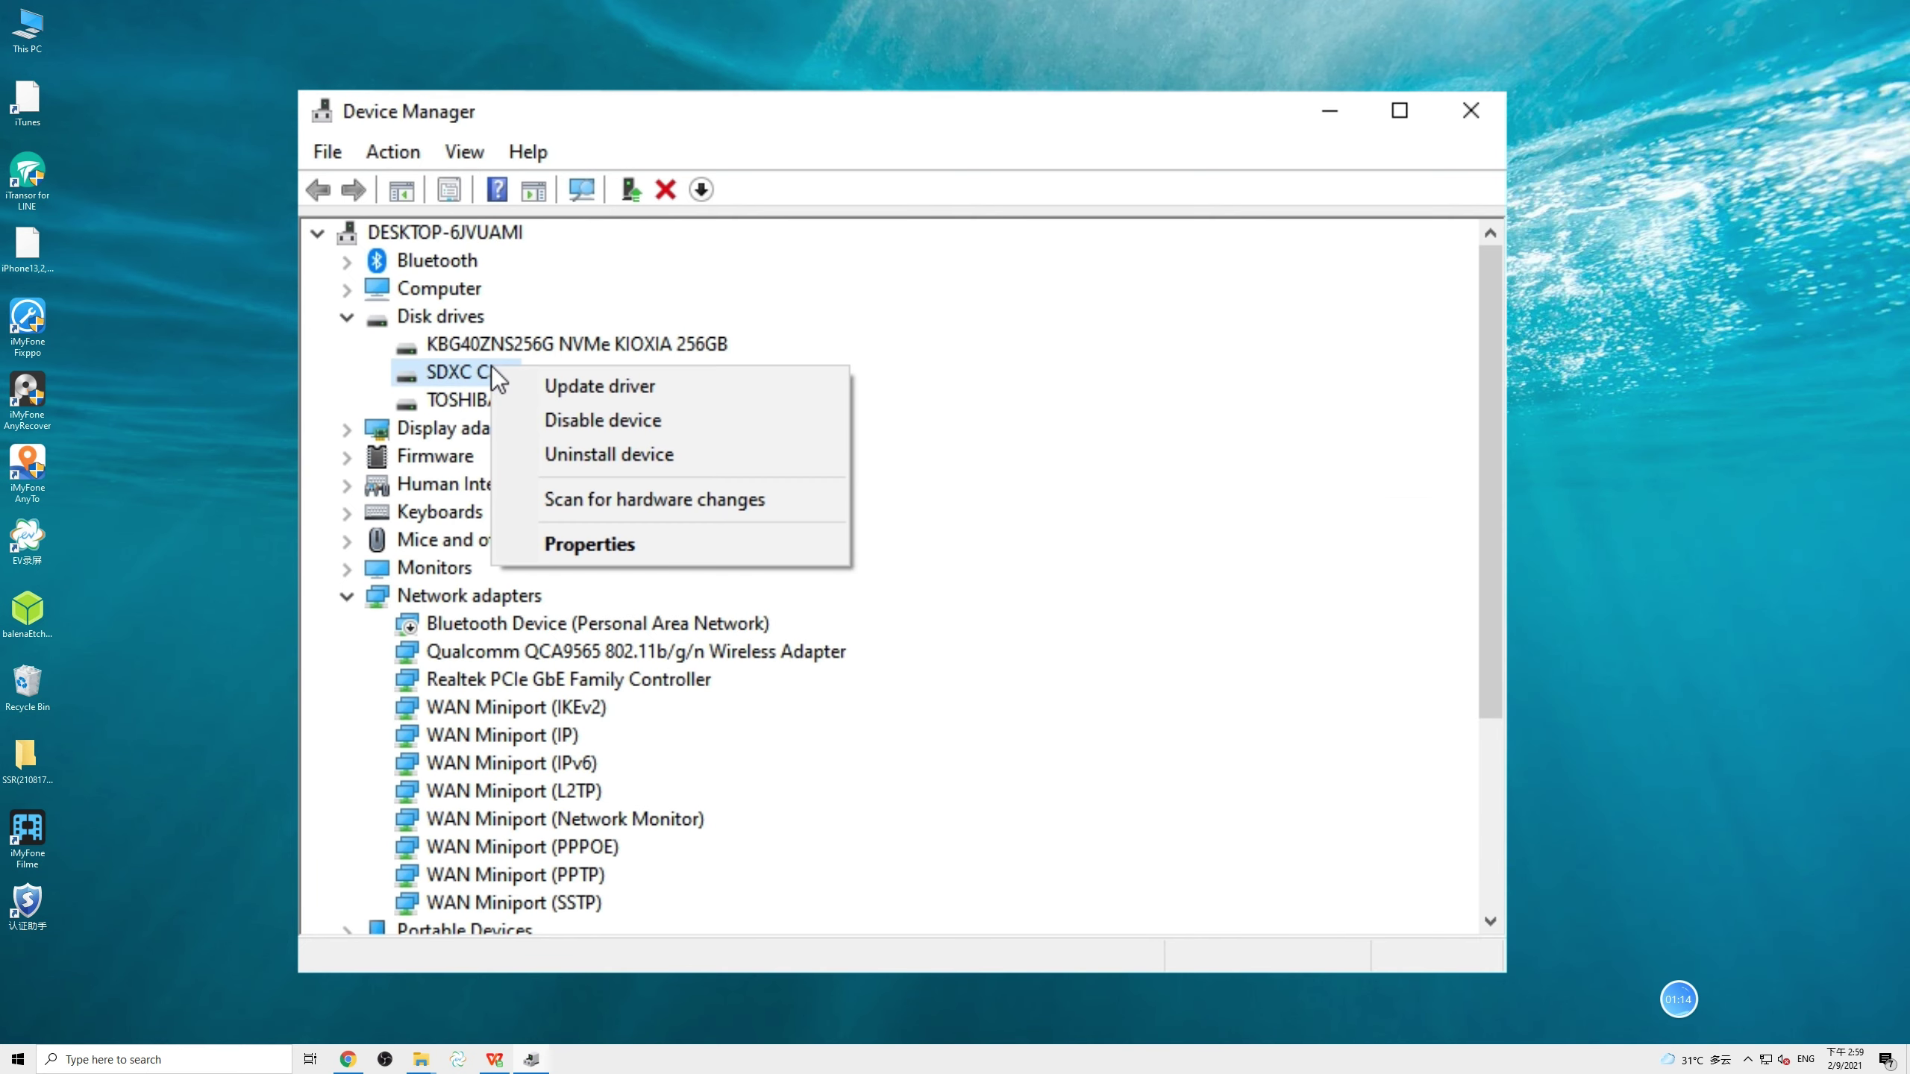
click(764, 463)
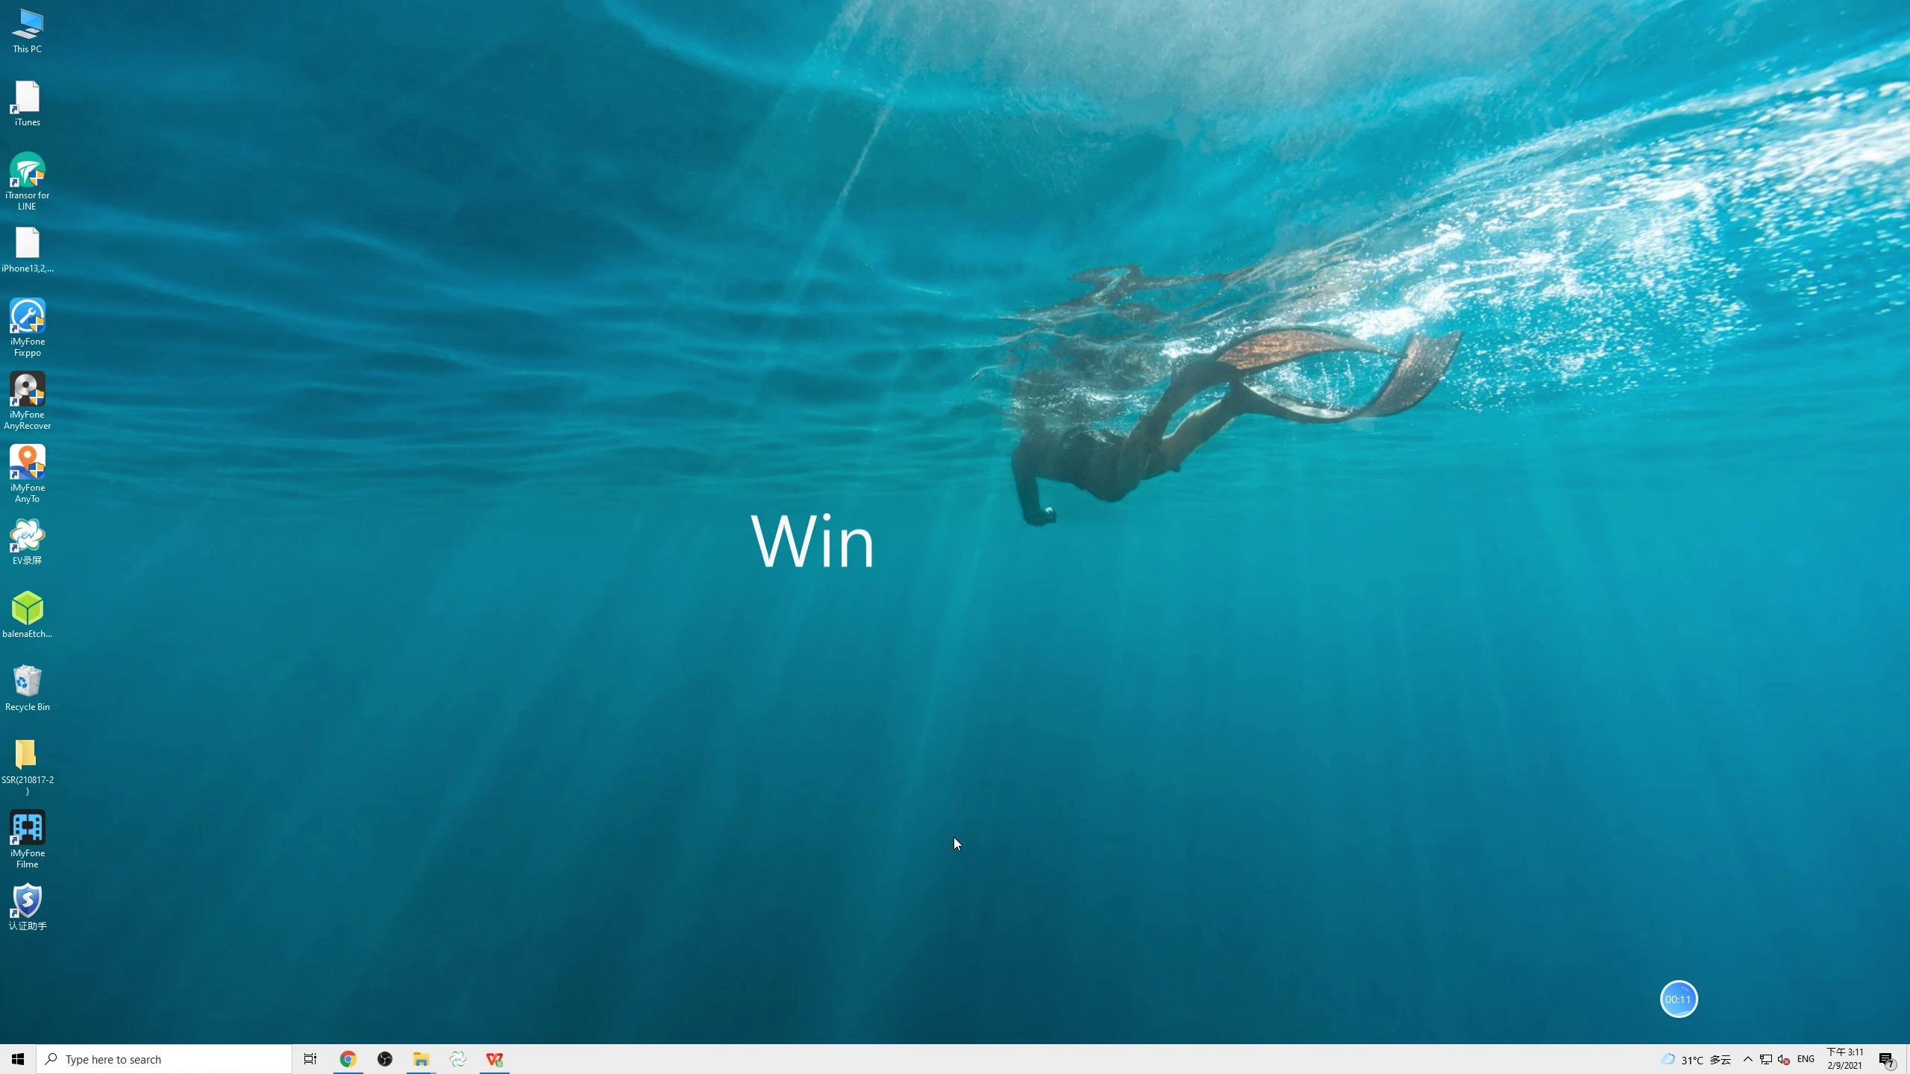
- Run chkdsk F: /f in Command Prompt to check and repair the SD card
key(super+r)
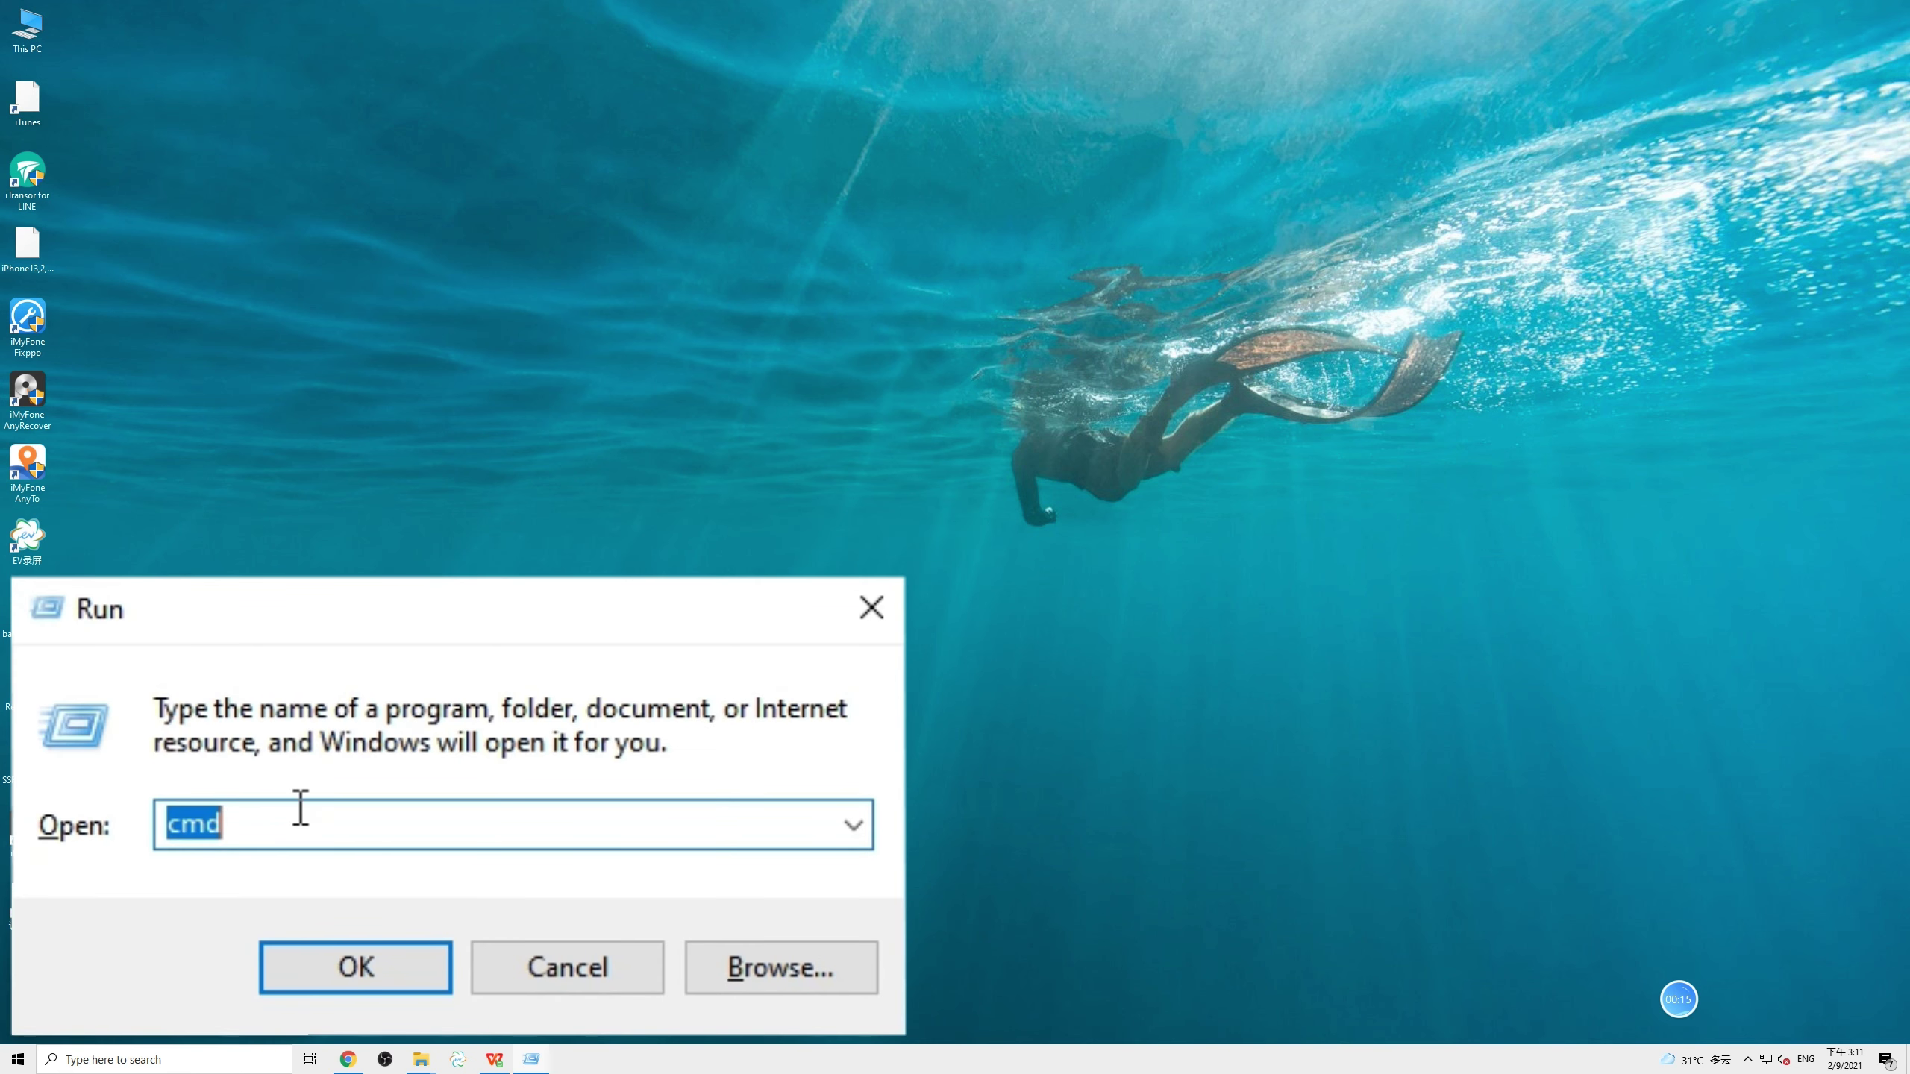
text(cmd)
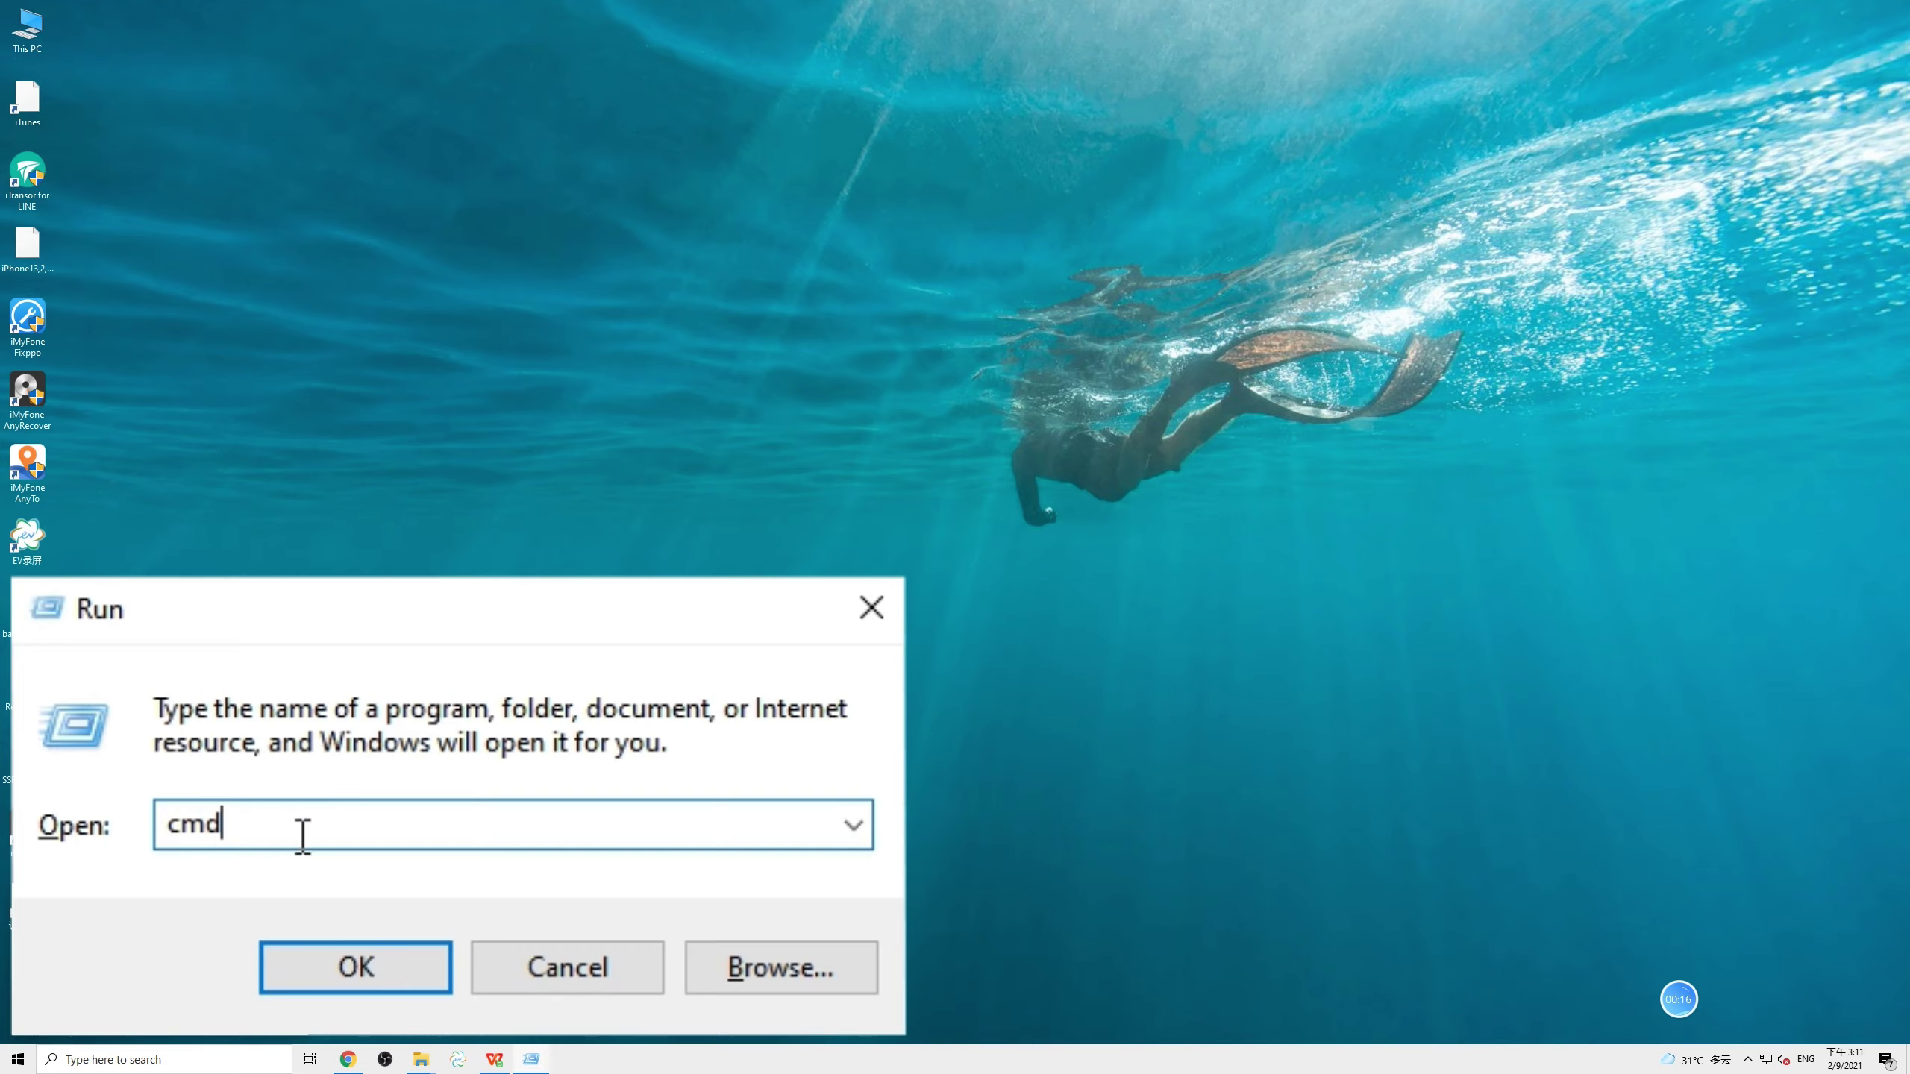
key(Return)
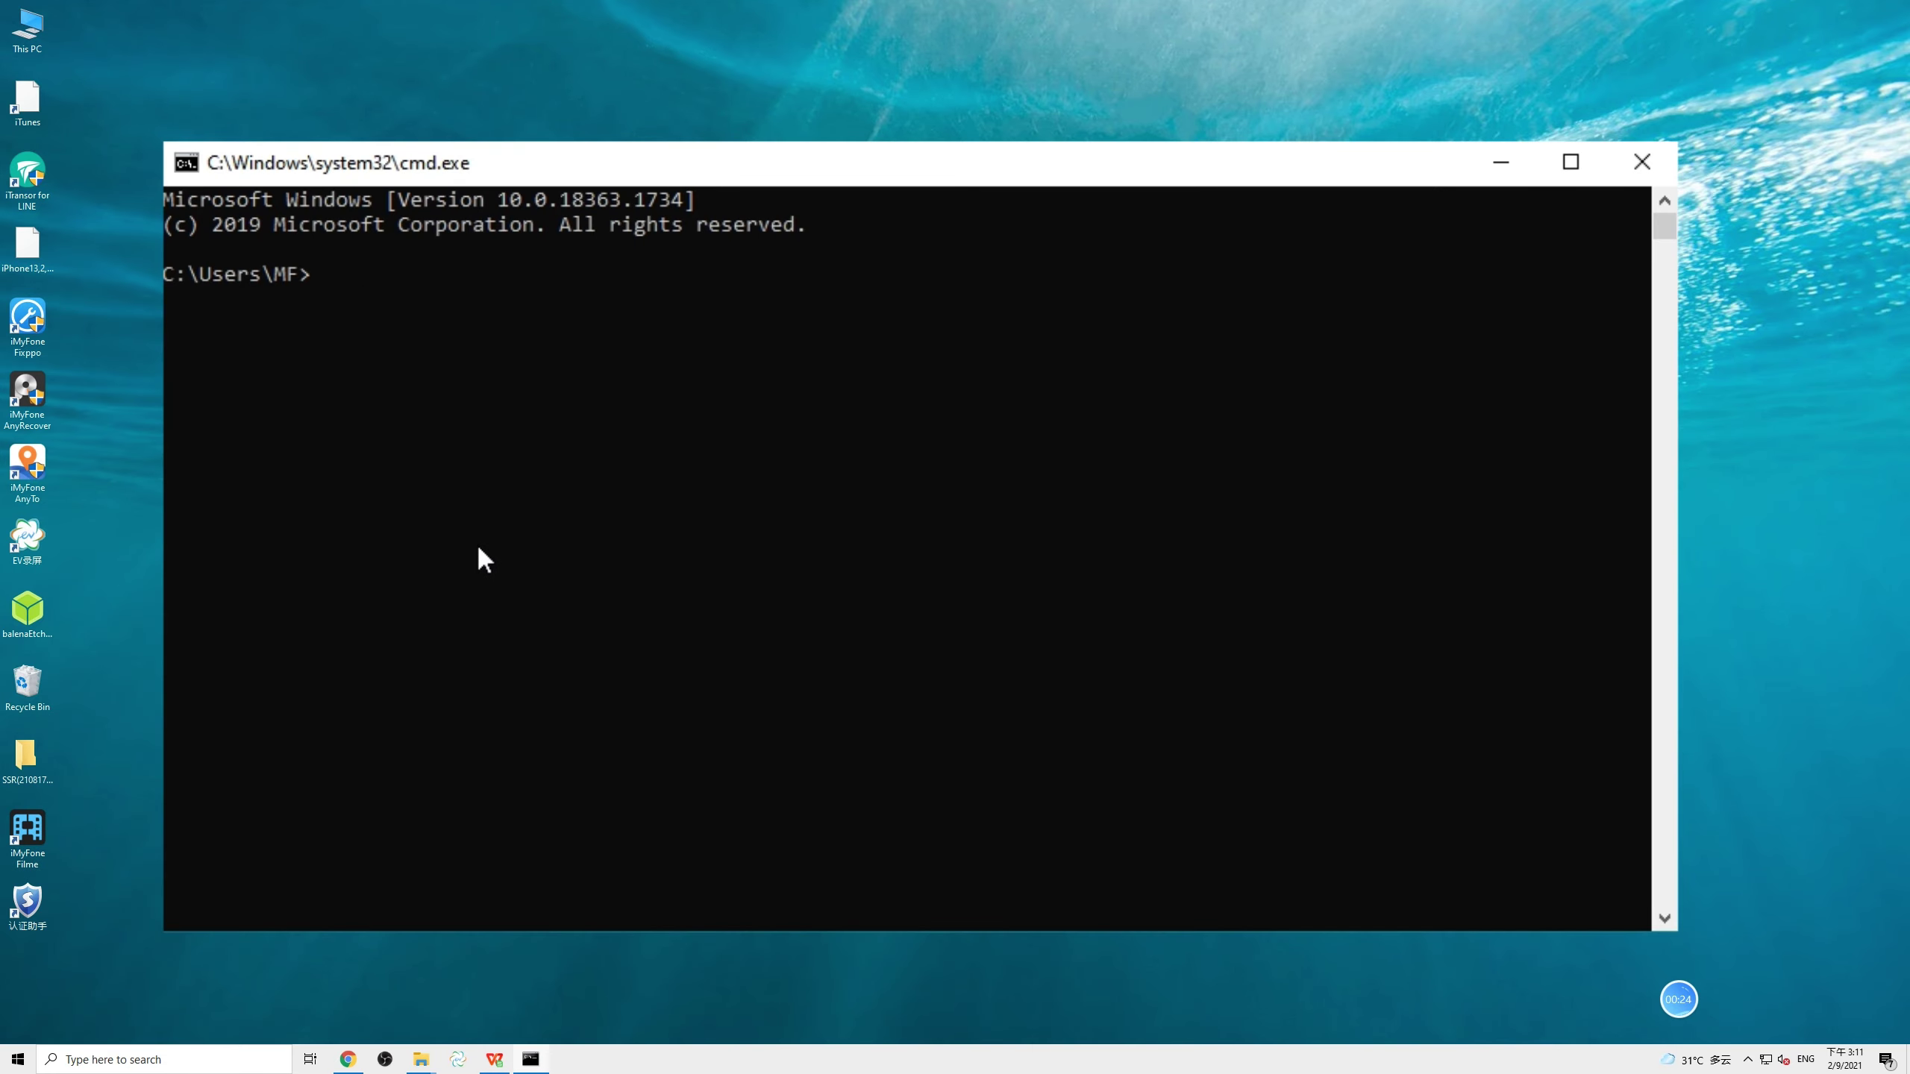
text(chkdsk)
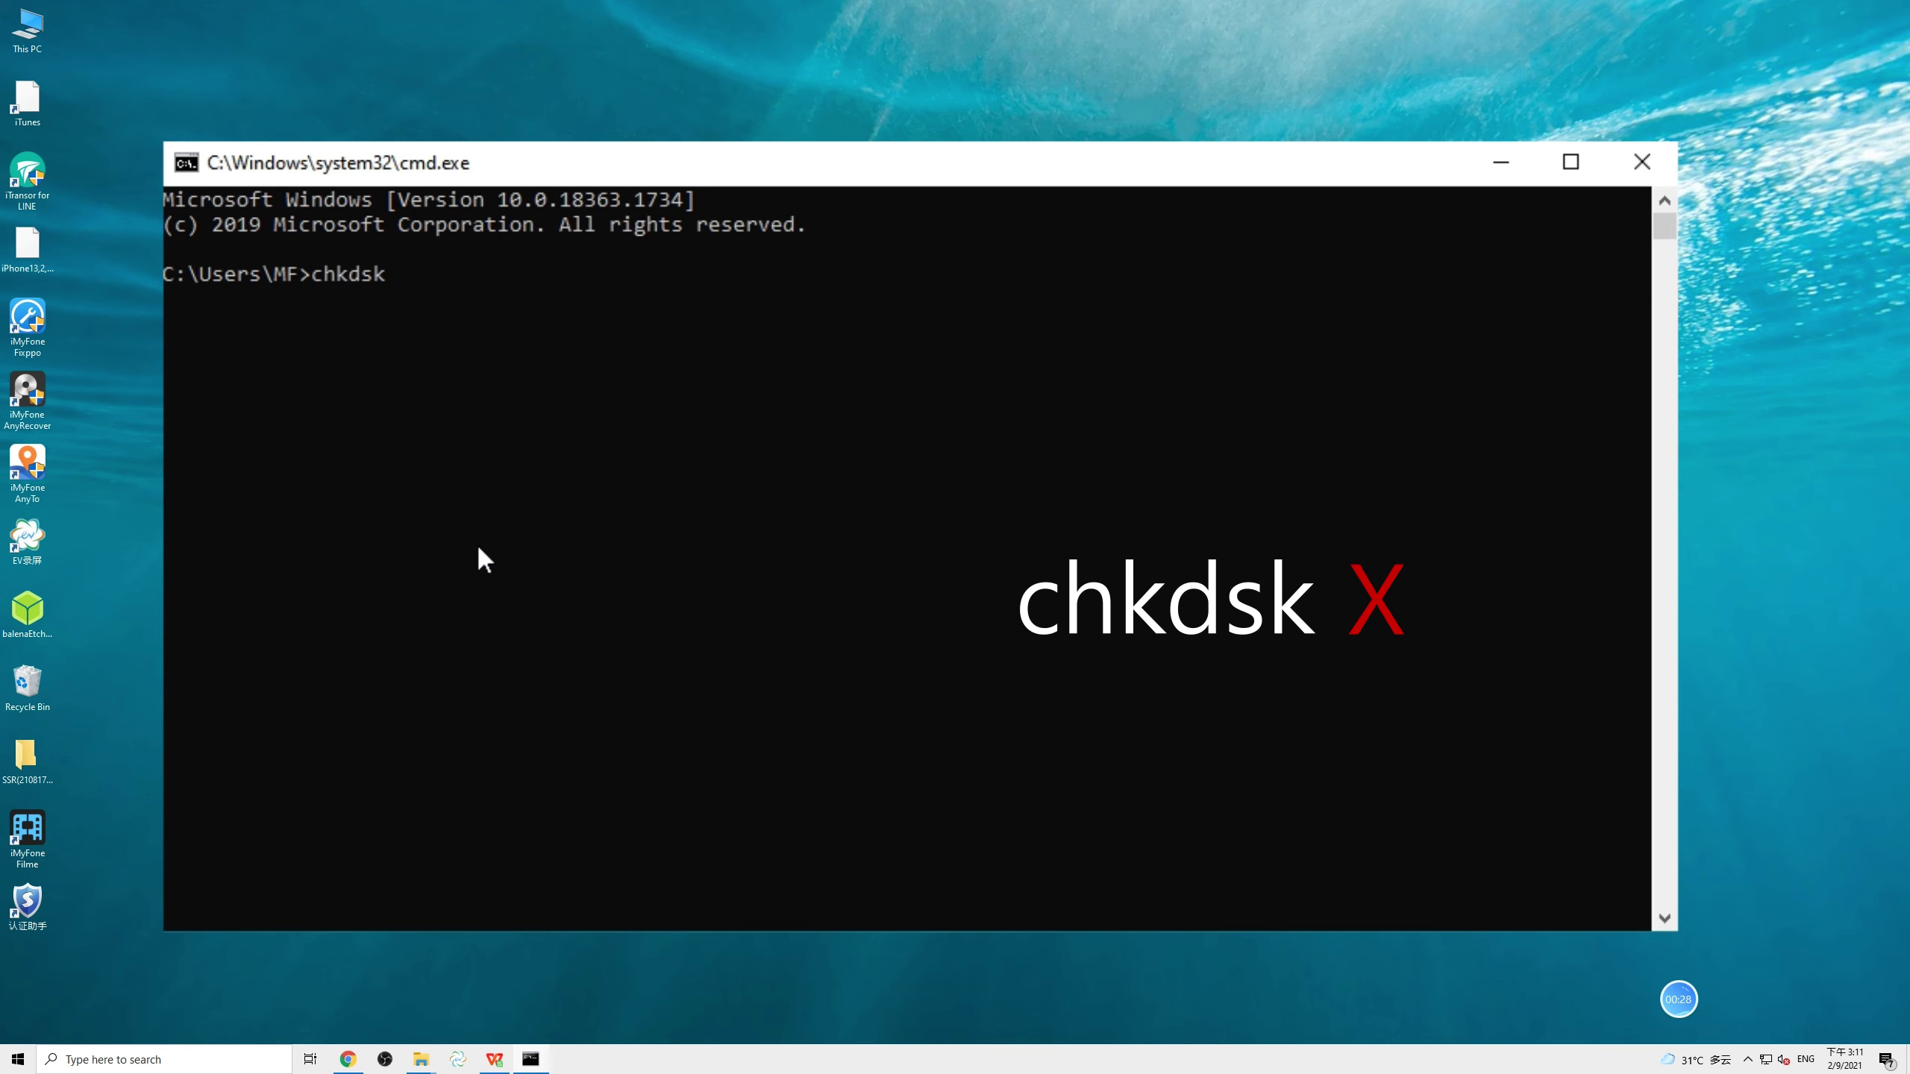
text(F)
text(: /f)
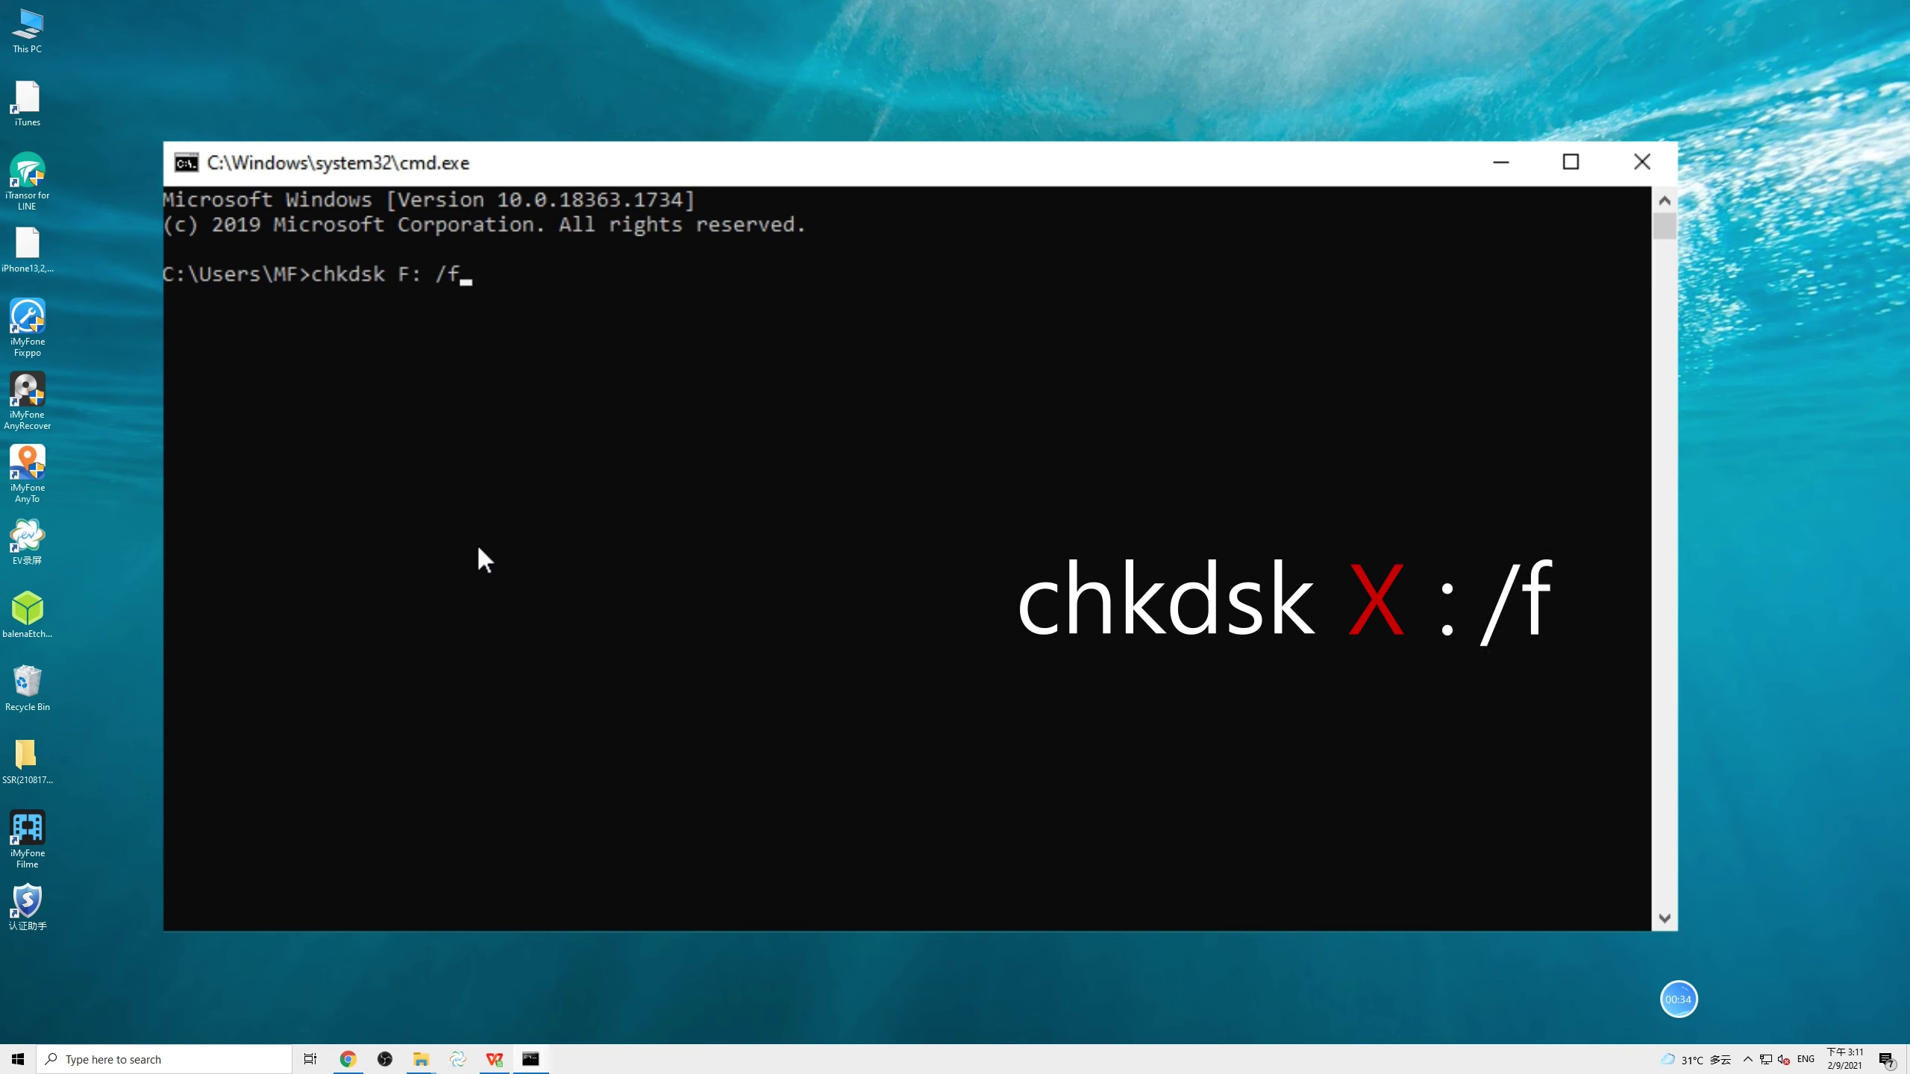
key(Return)
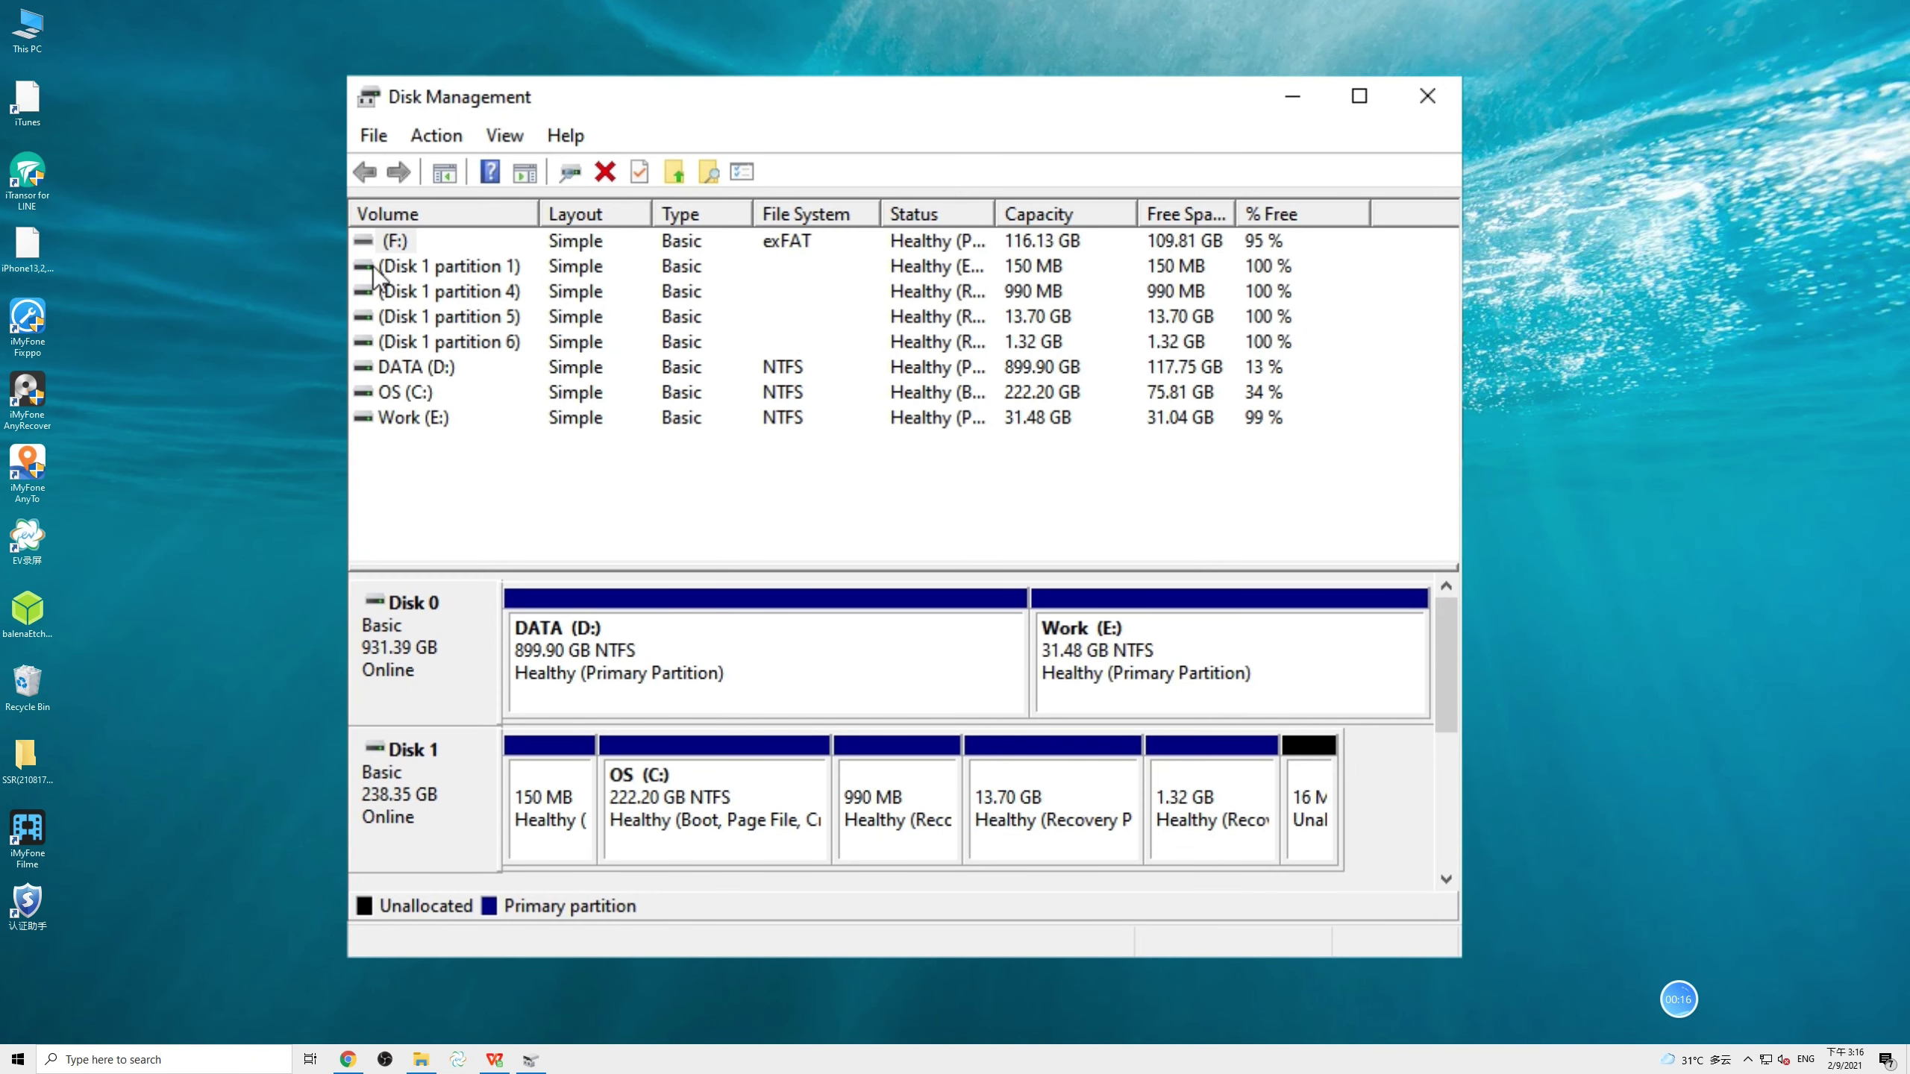
- Select the F: volume and bring up its Format settings
click(394, 242)
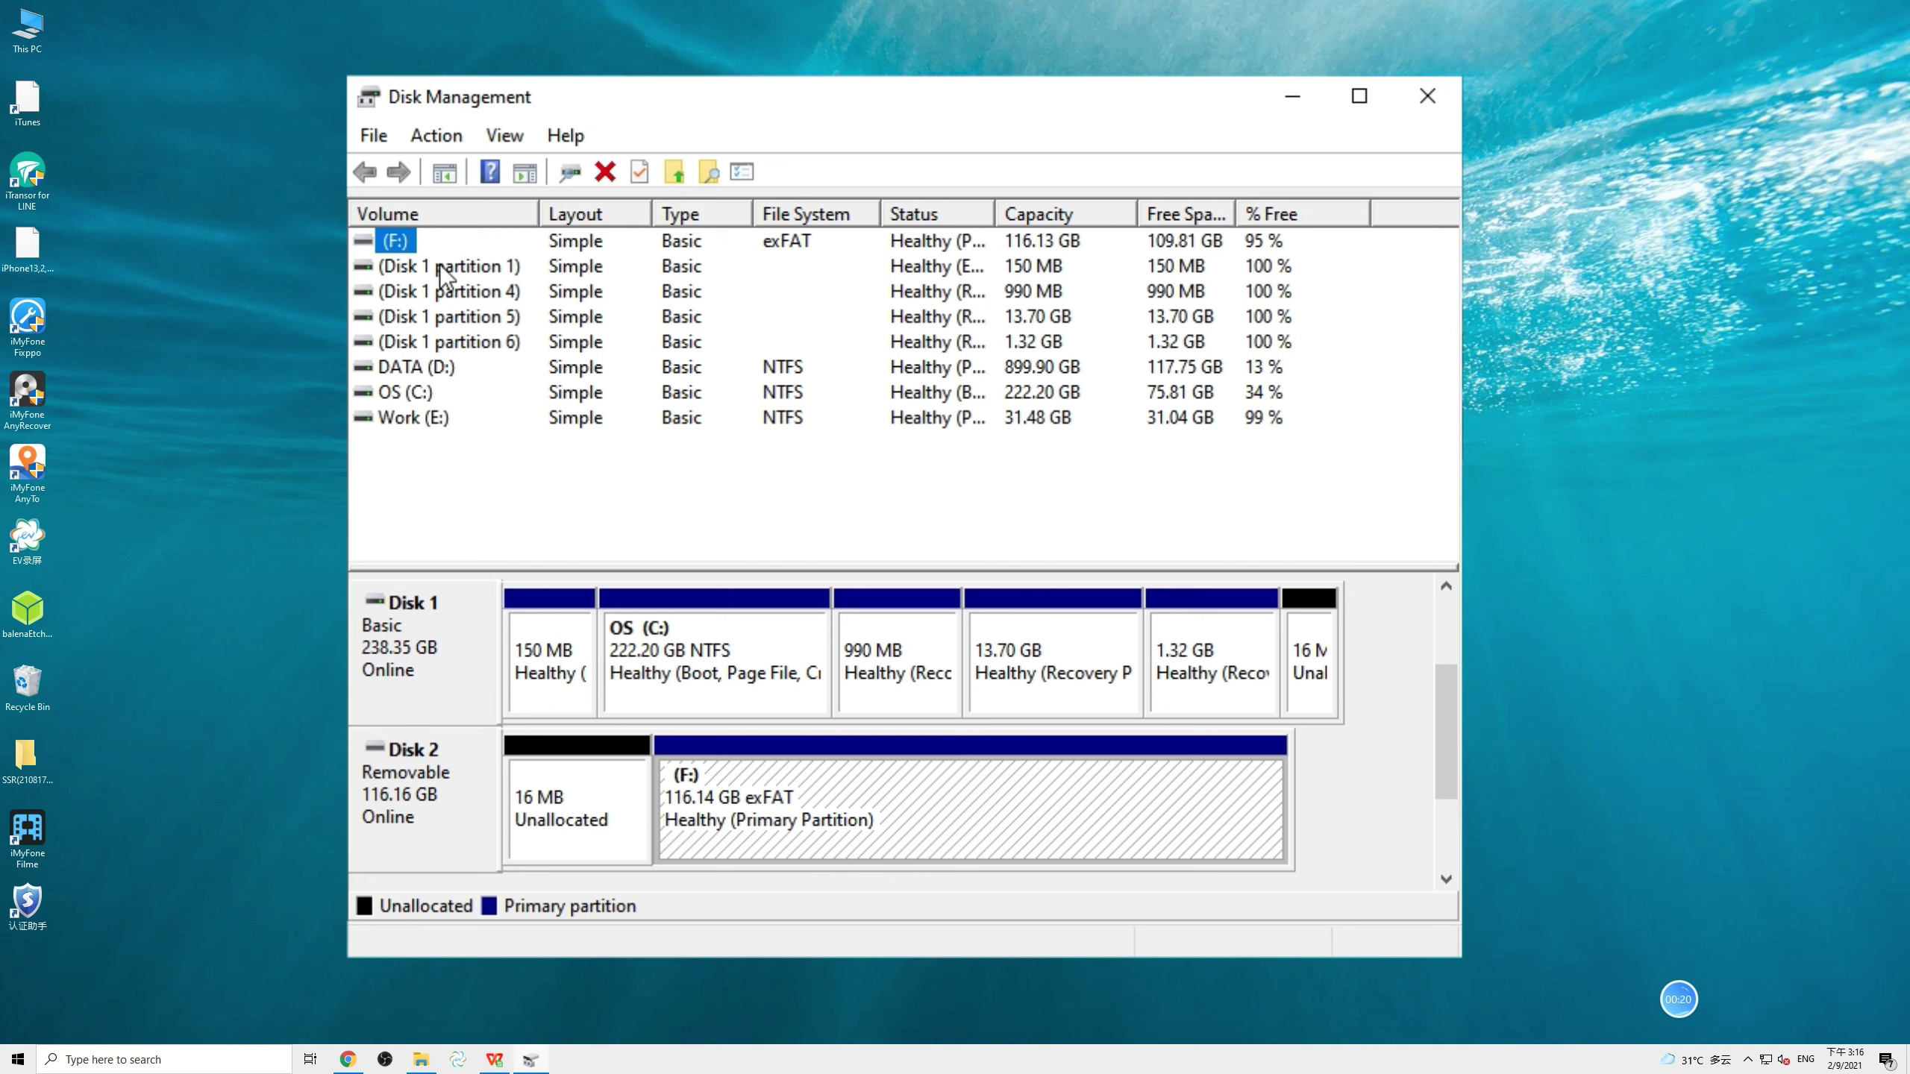
right_click(400, 247)
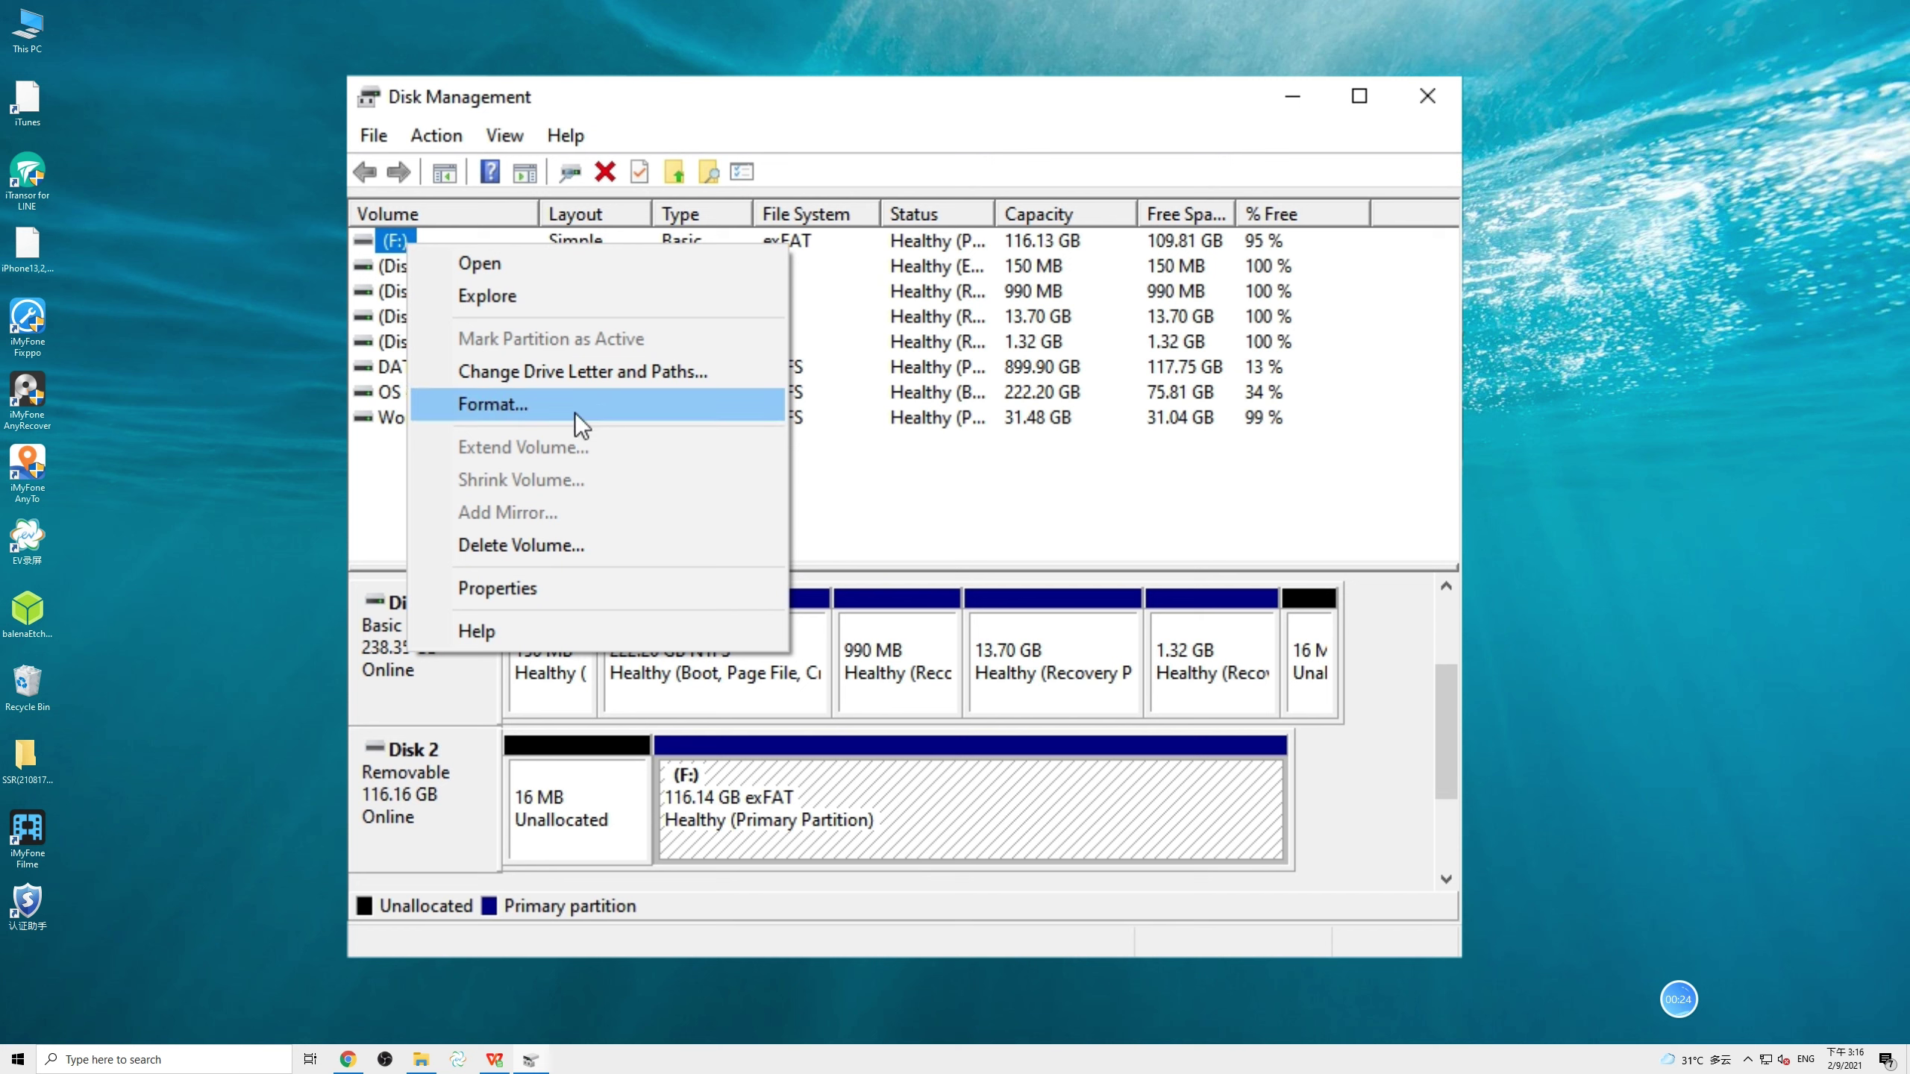
click(681, 404)
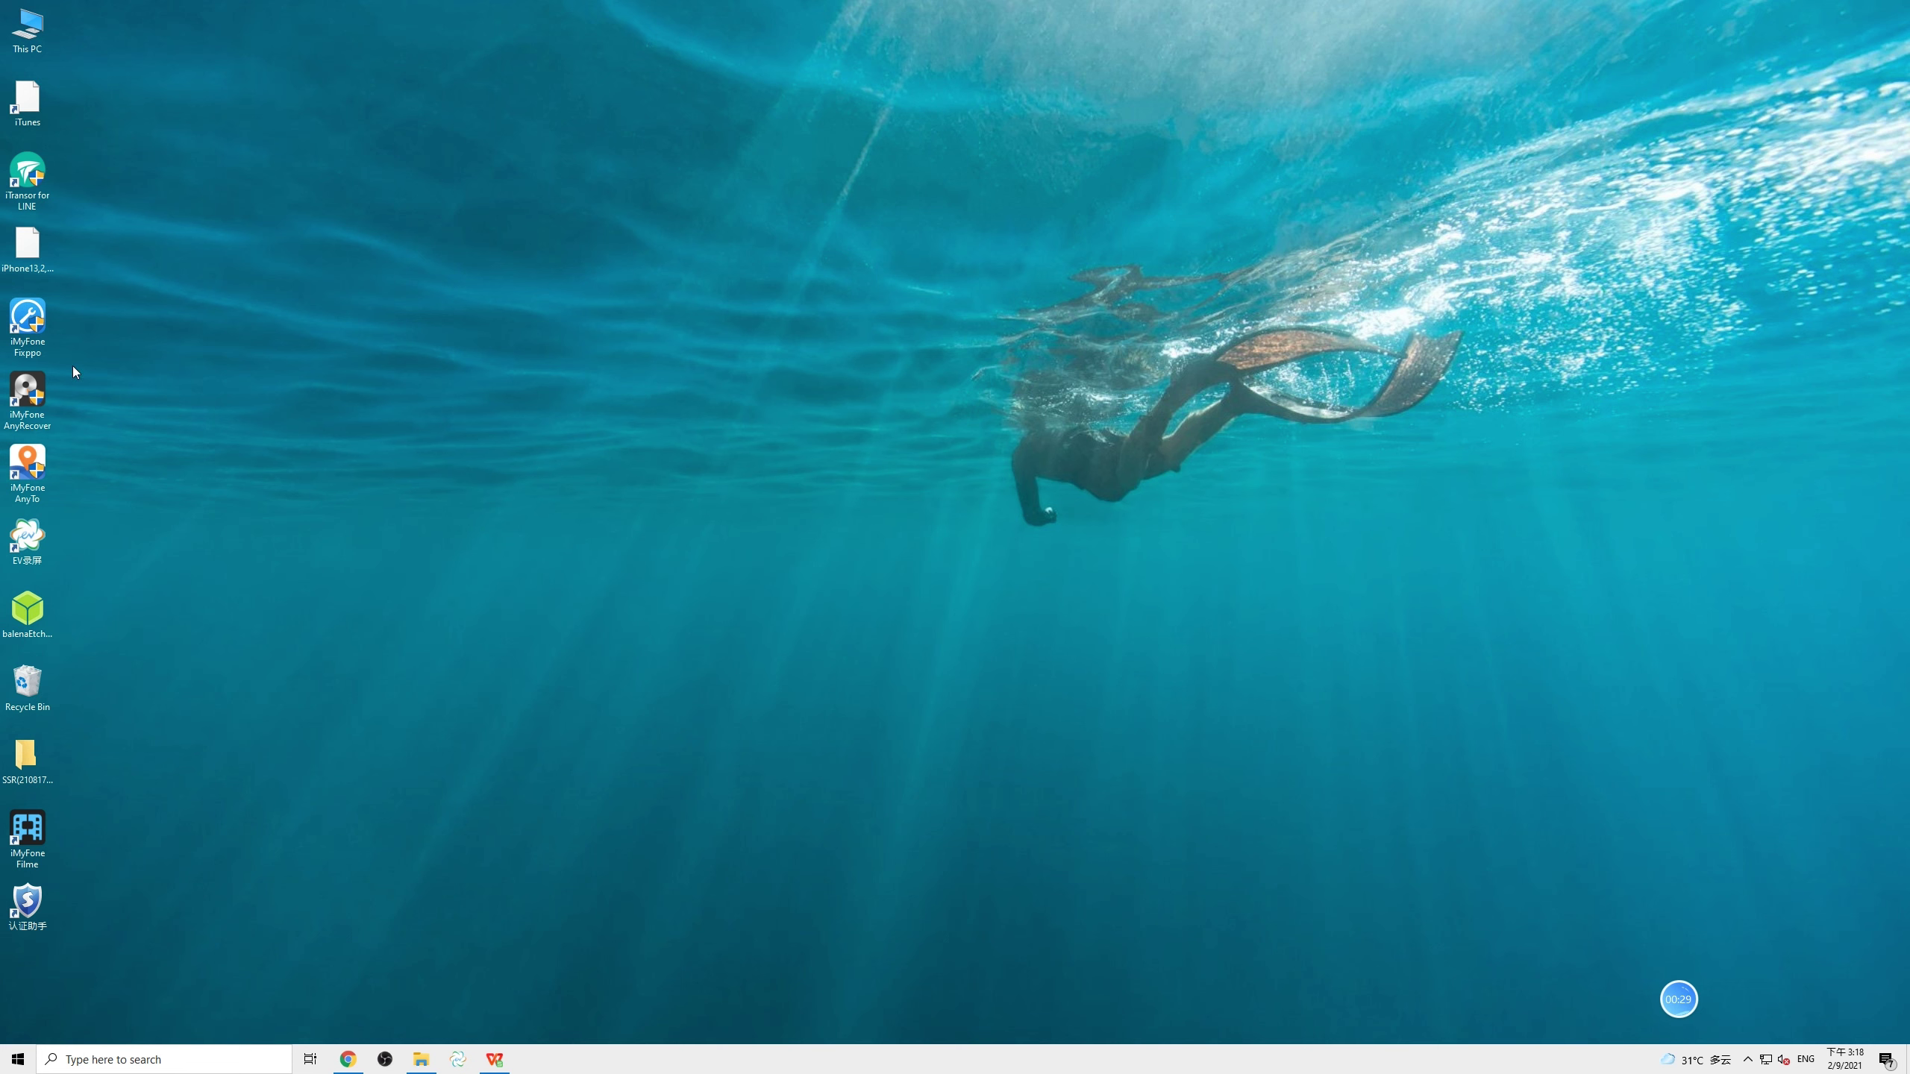
- Launch AnyRecover from the desktop and scan USB Drive (F)
double_click(42, 424)
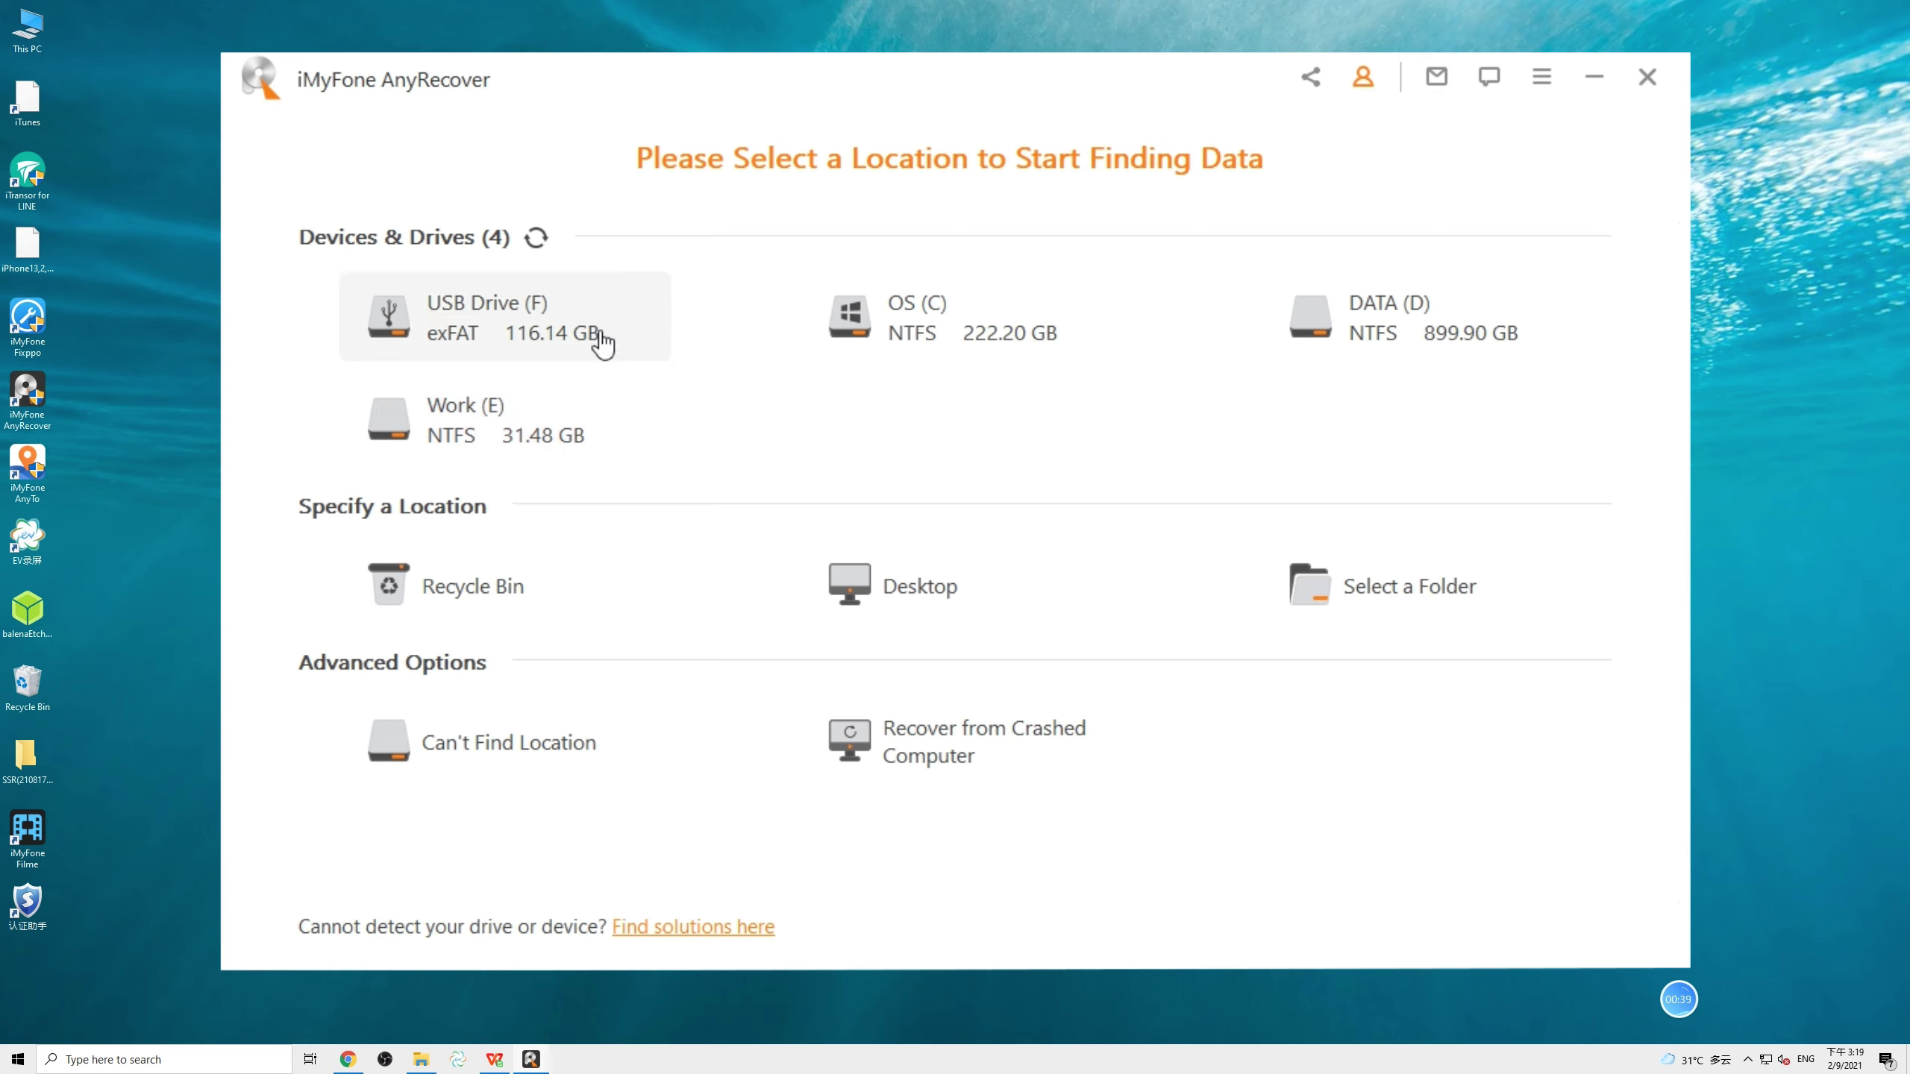
click(538, 342)
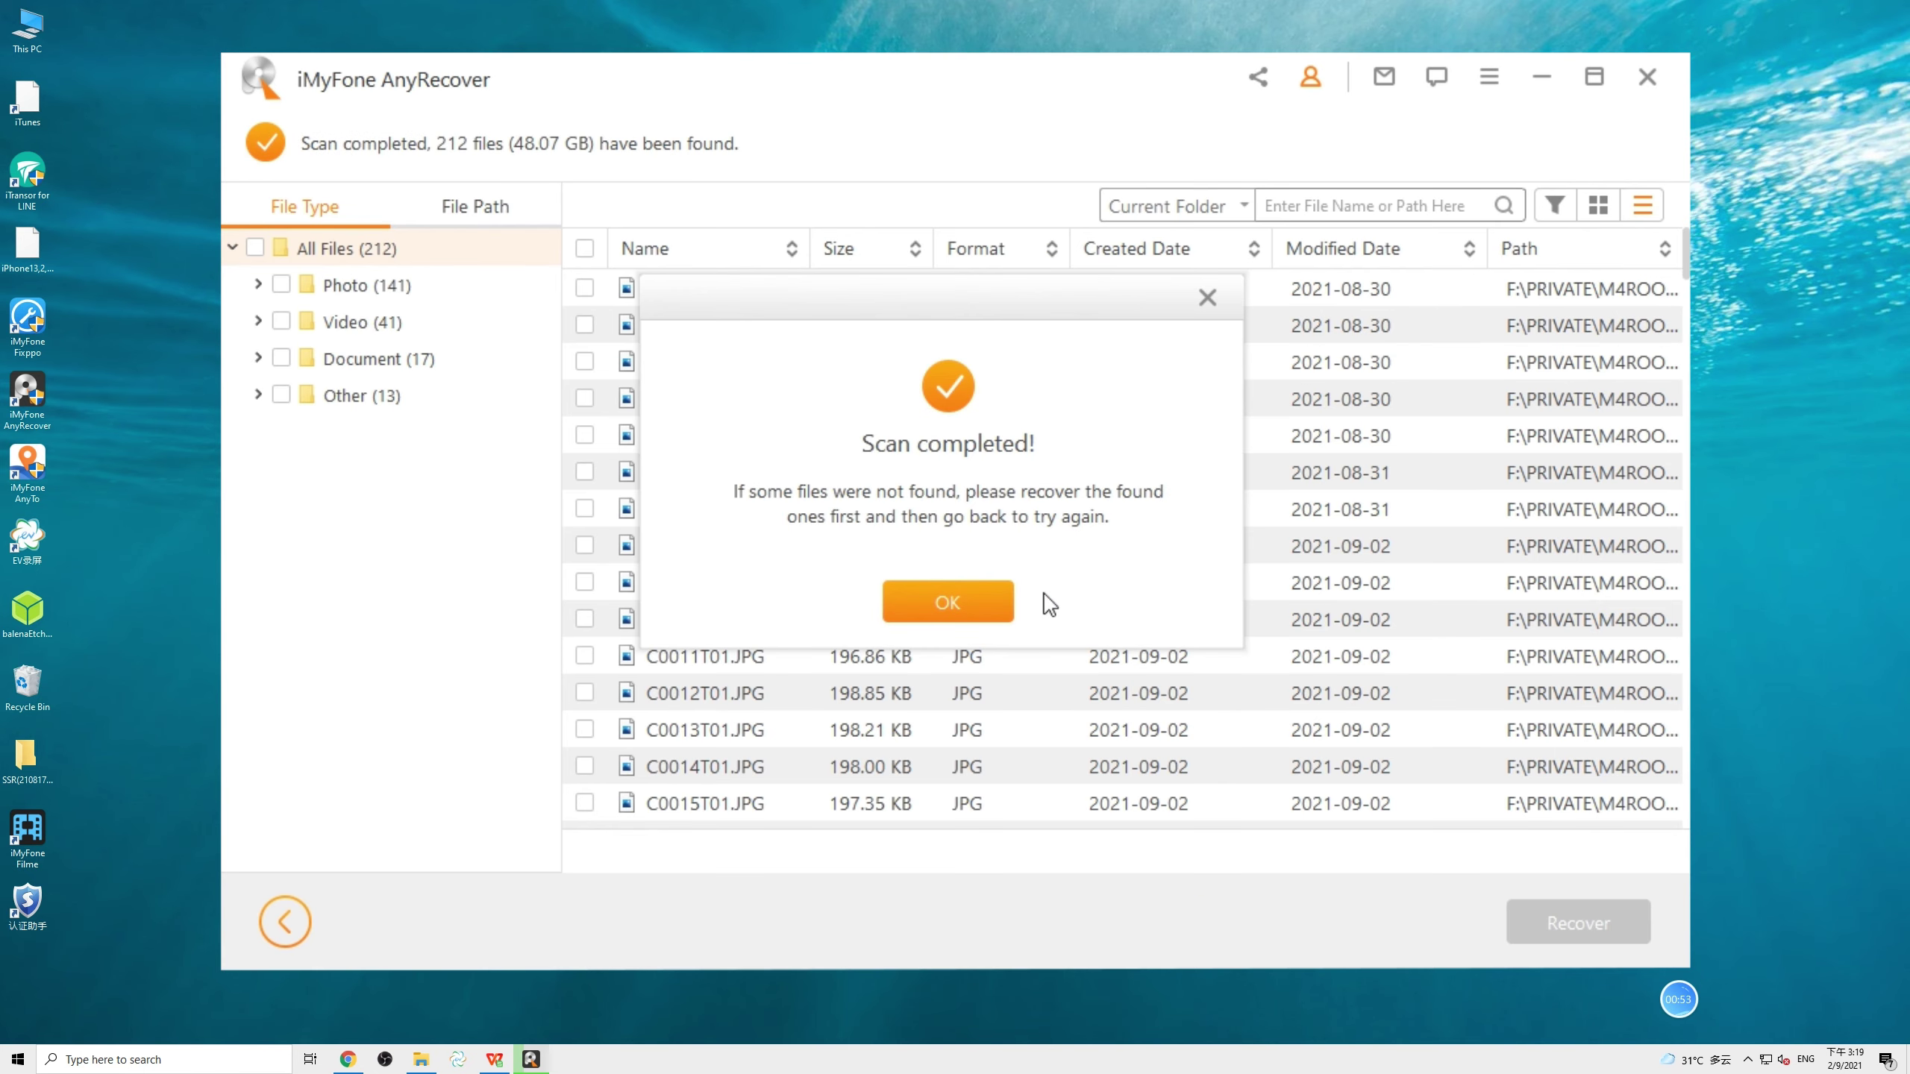
- List the found JPG photos and preview C0001T01.JPG and C0003T01.JPG
click(974, 604)
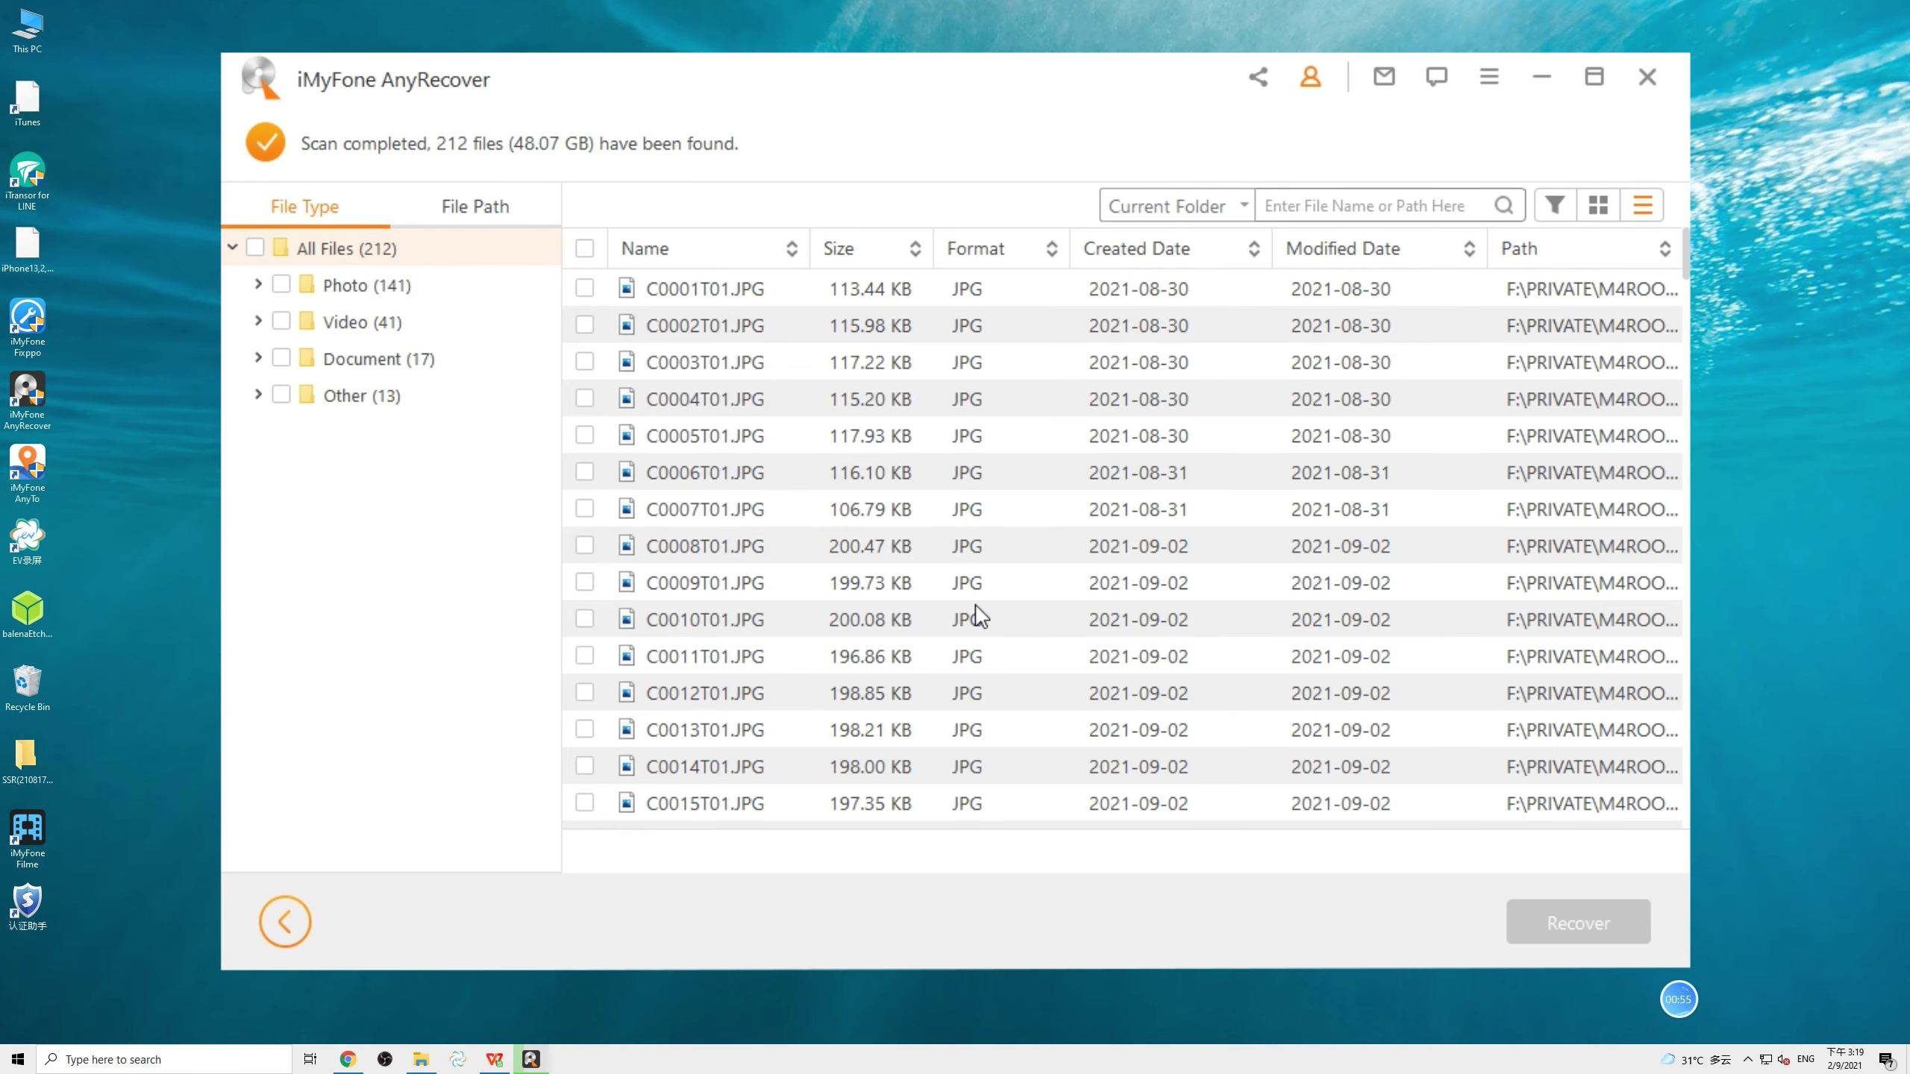
click(258, 285)
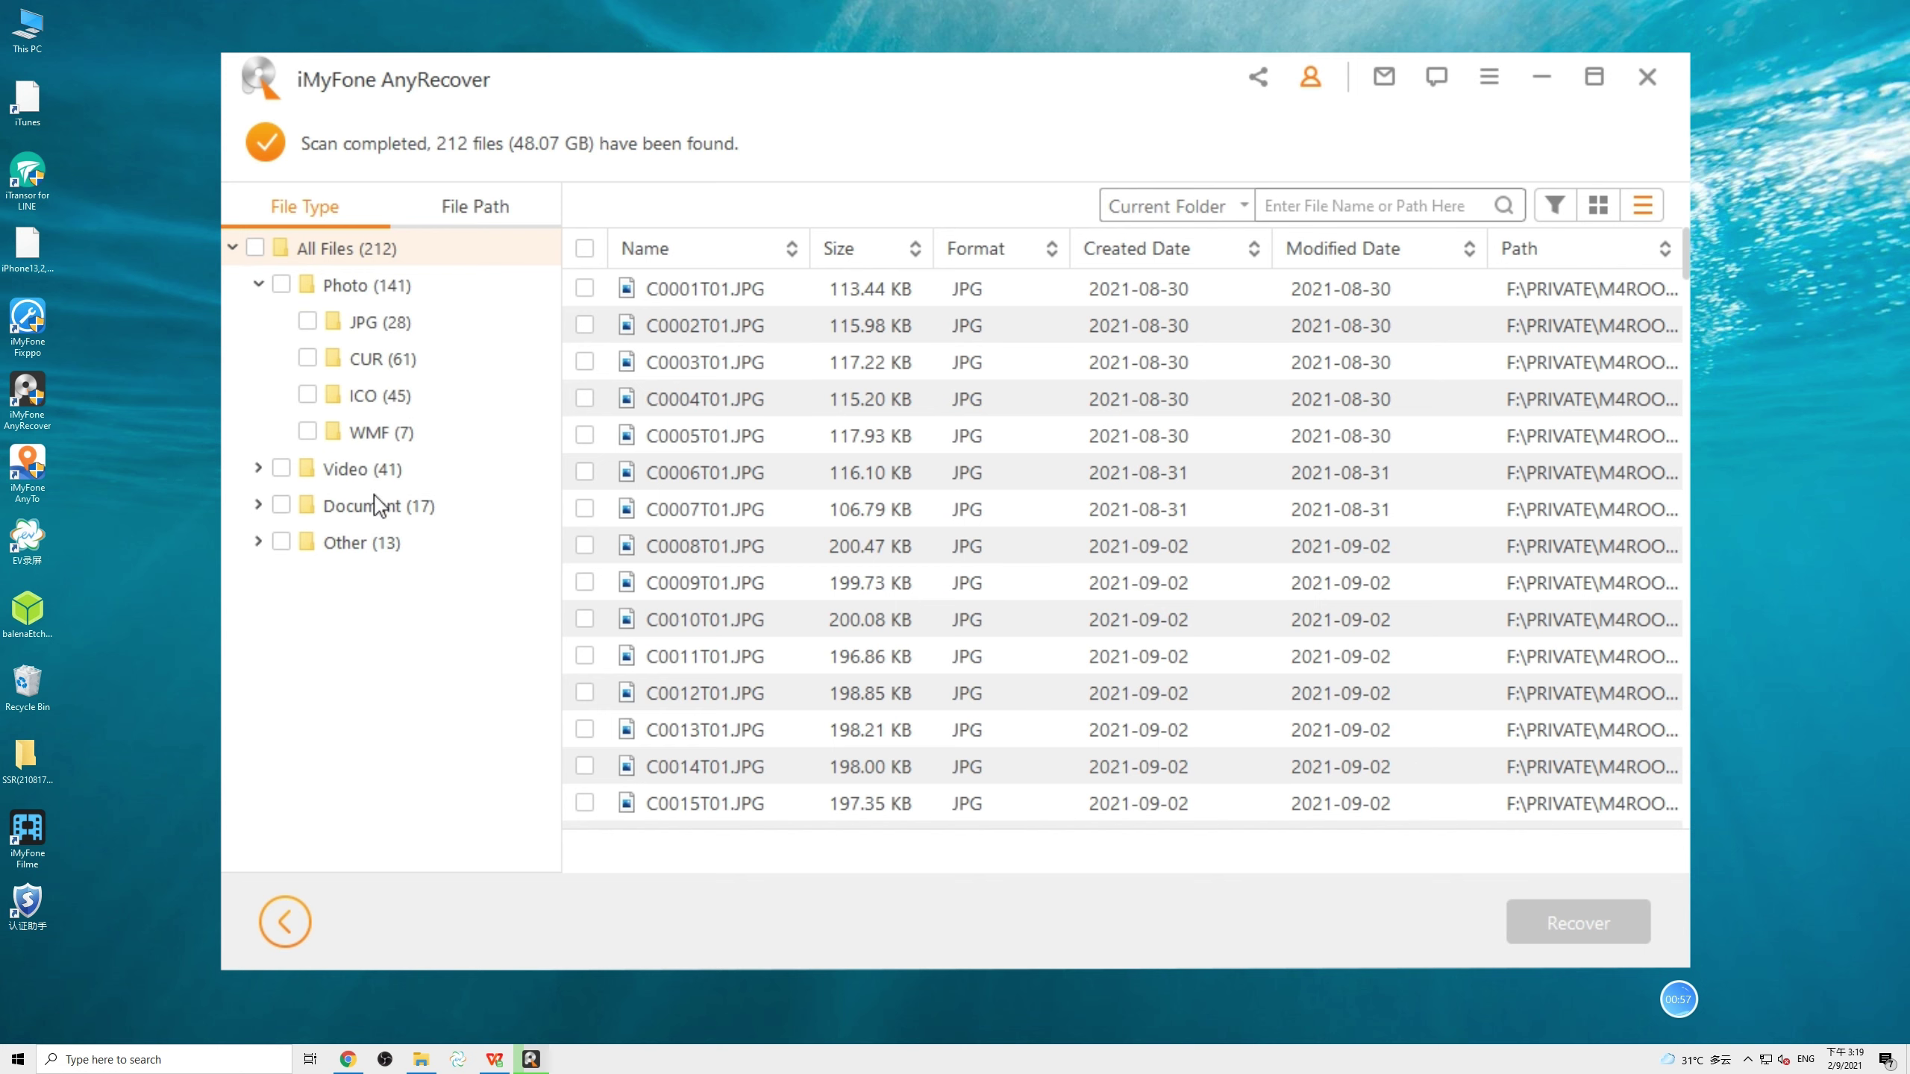
click(392, 327)
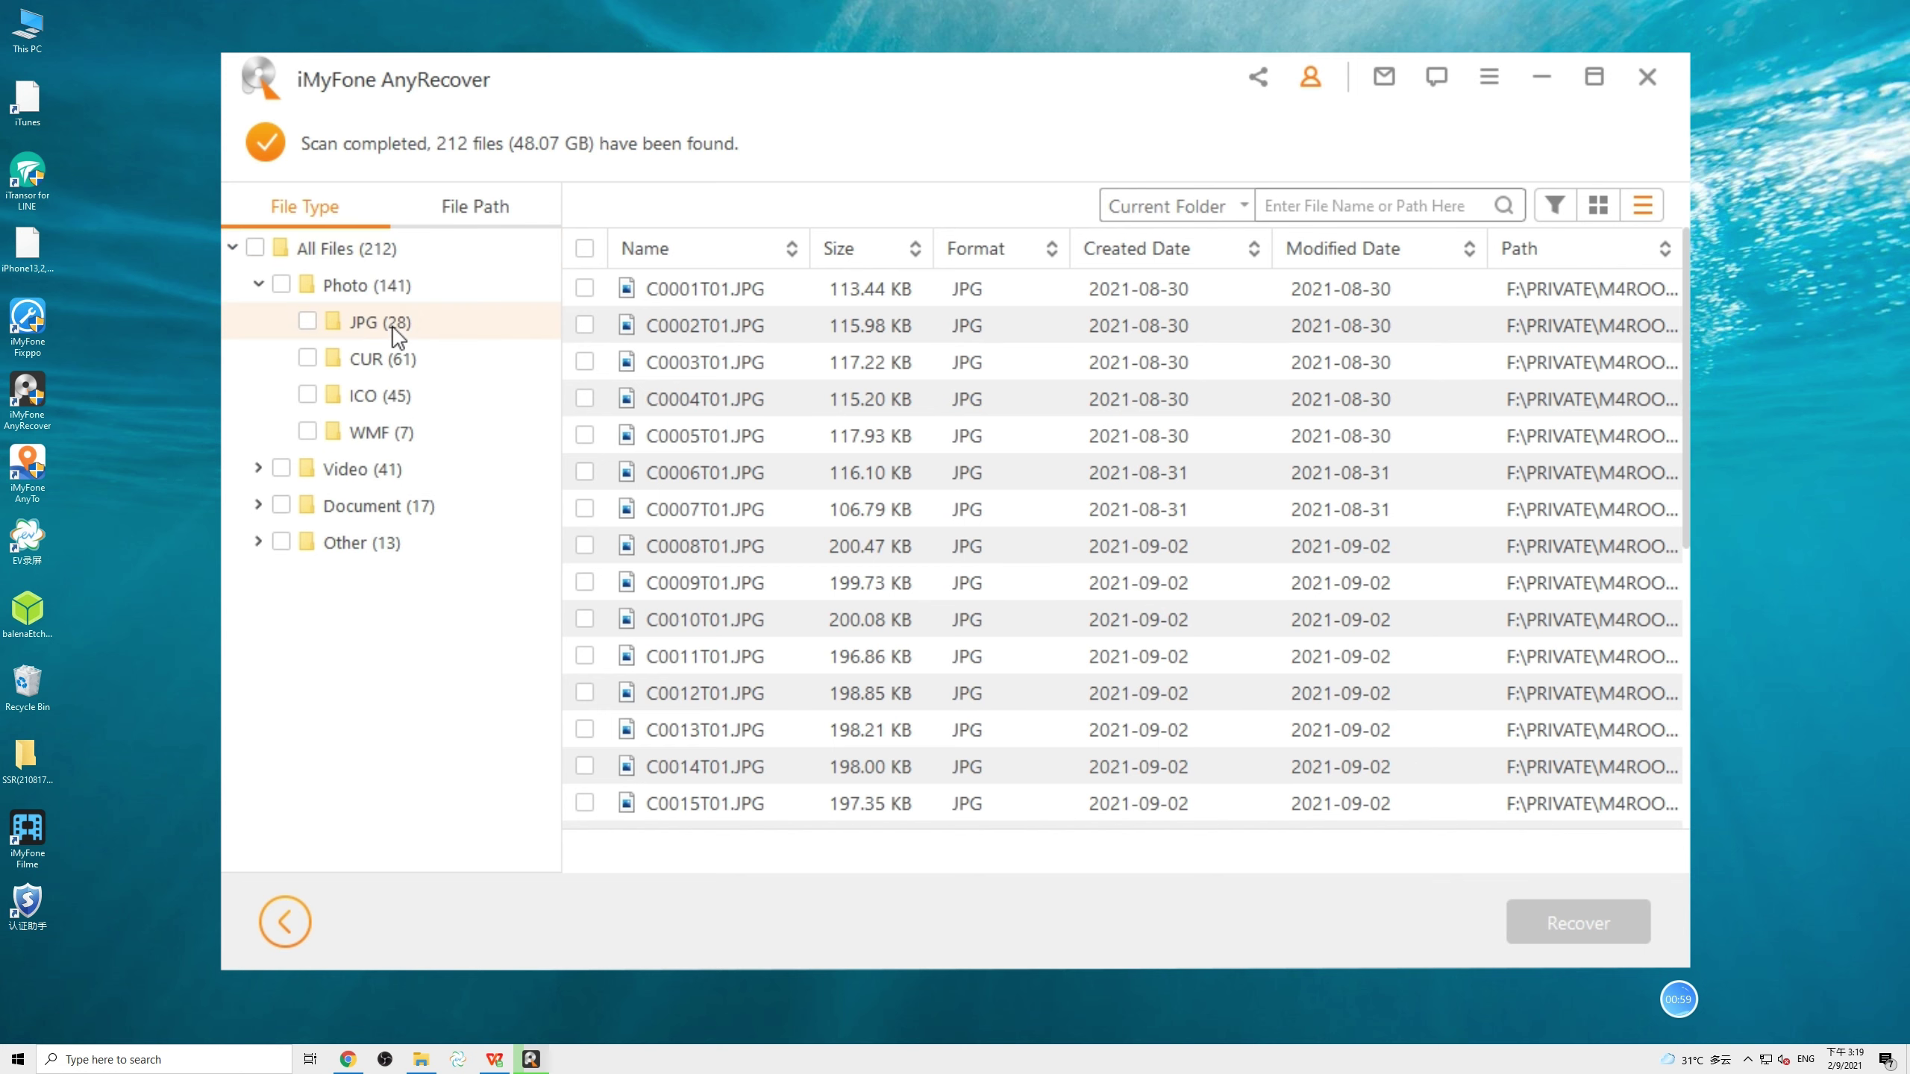
double_click(706, 289)
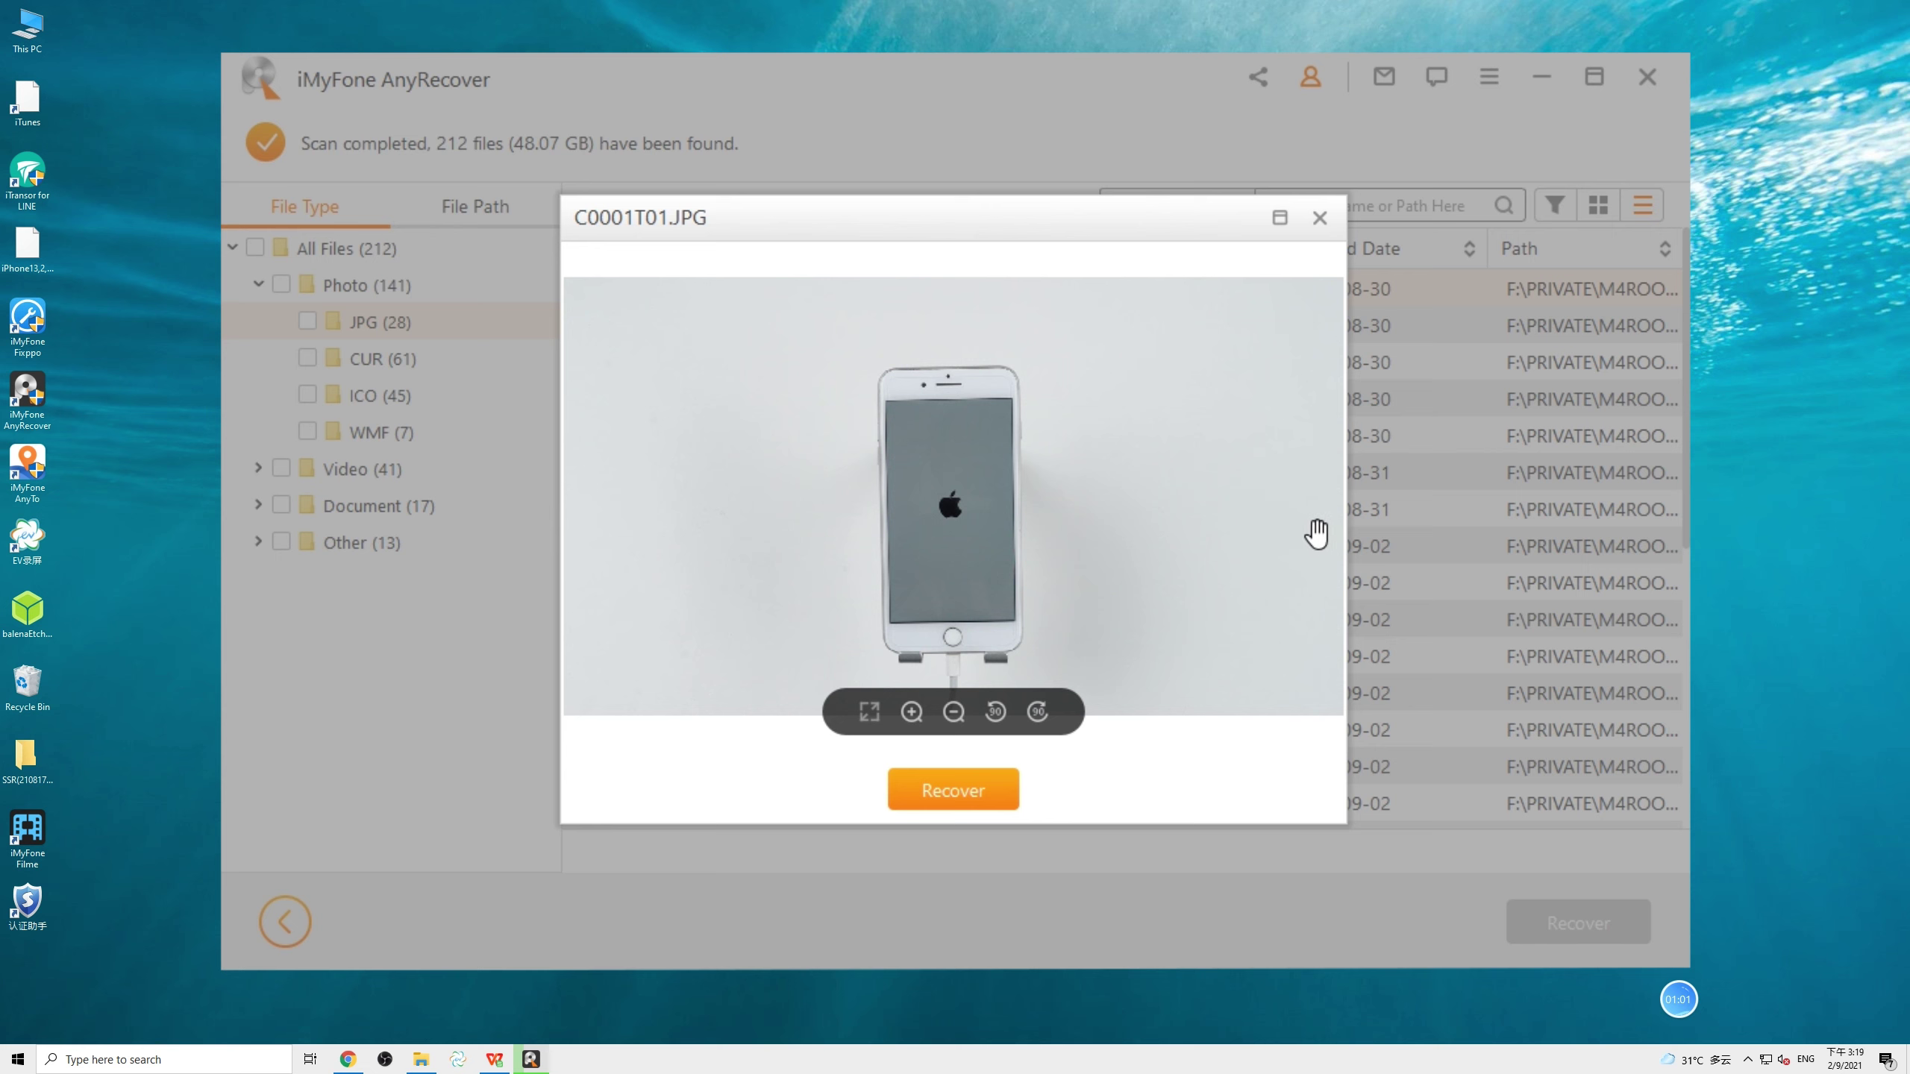
click(910, 711)
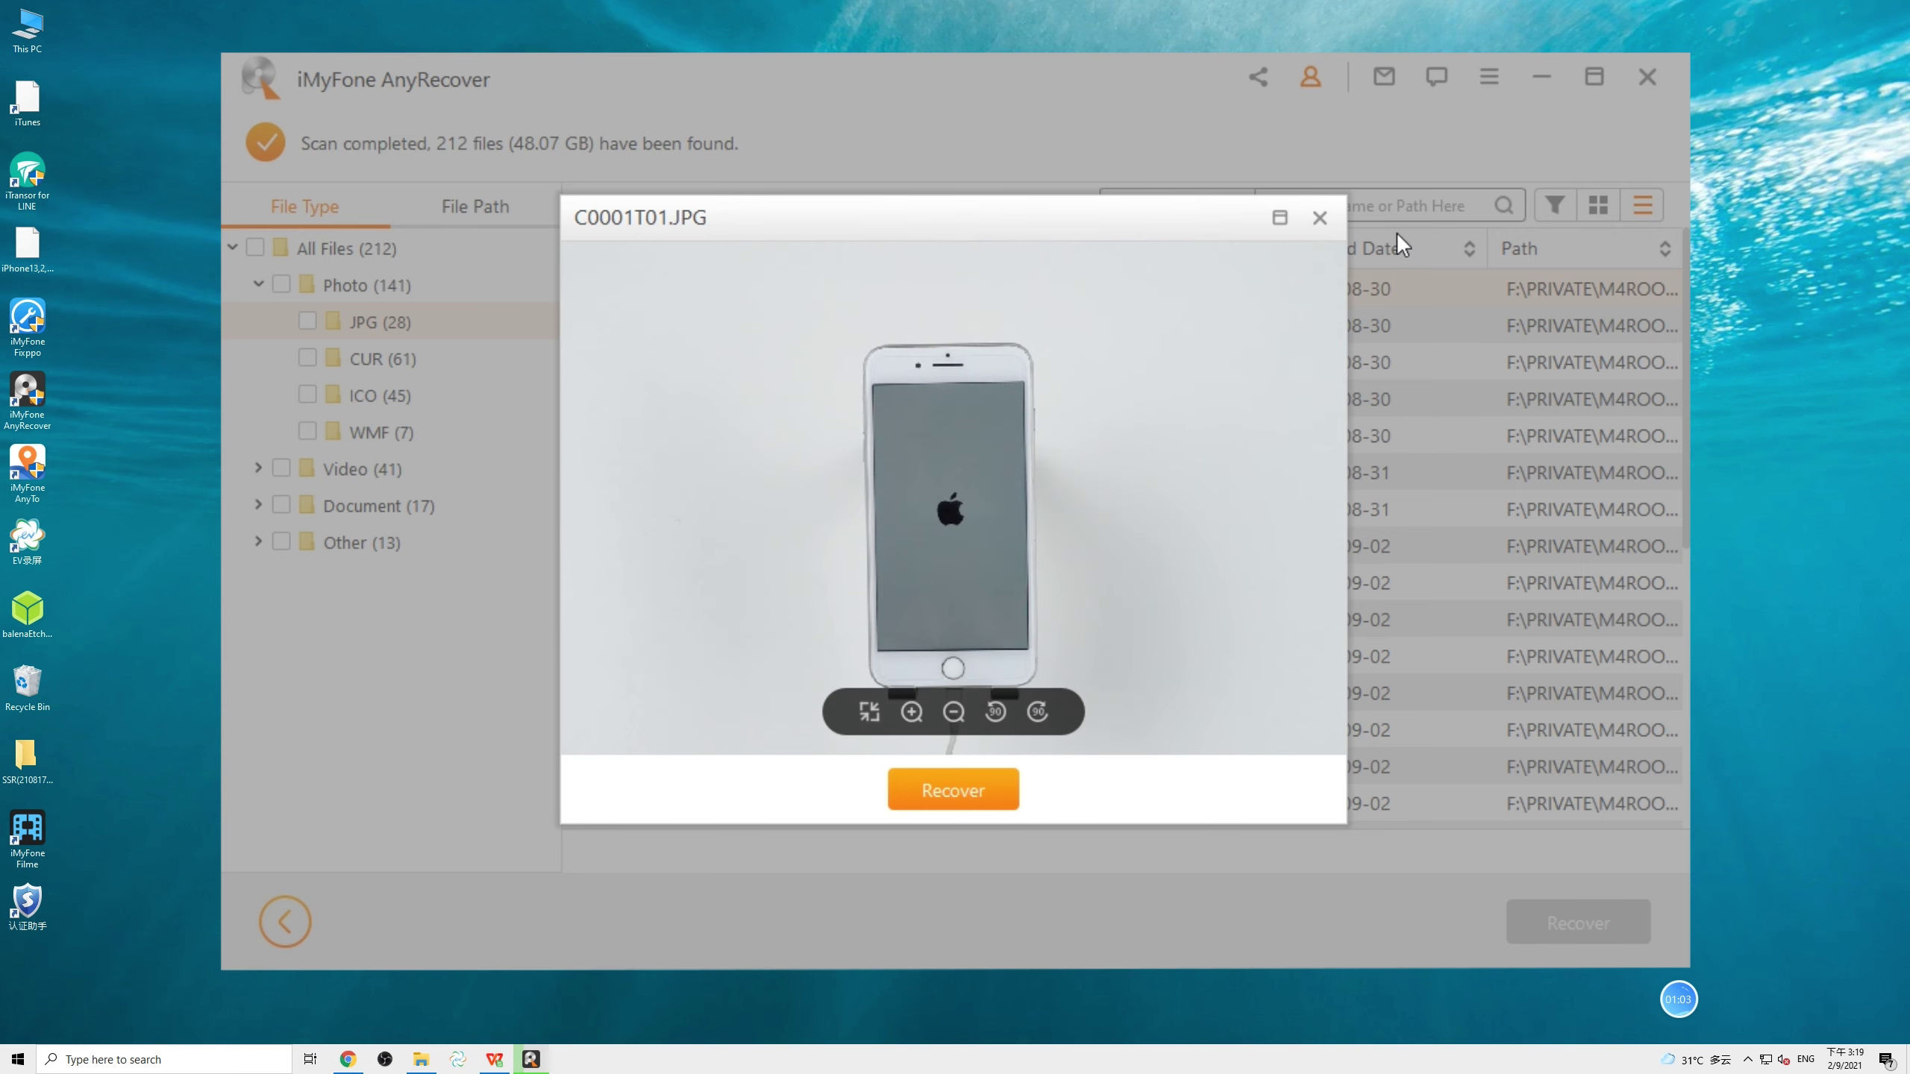
click(1318, 218)
double_click(702, 361)
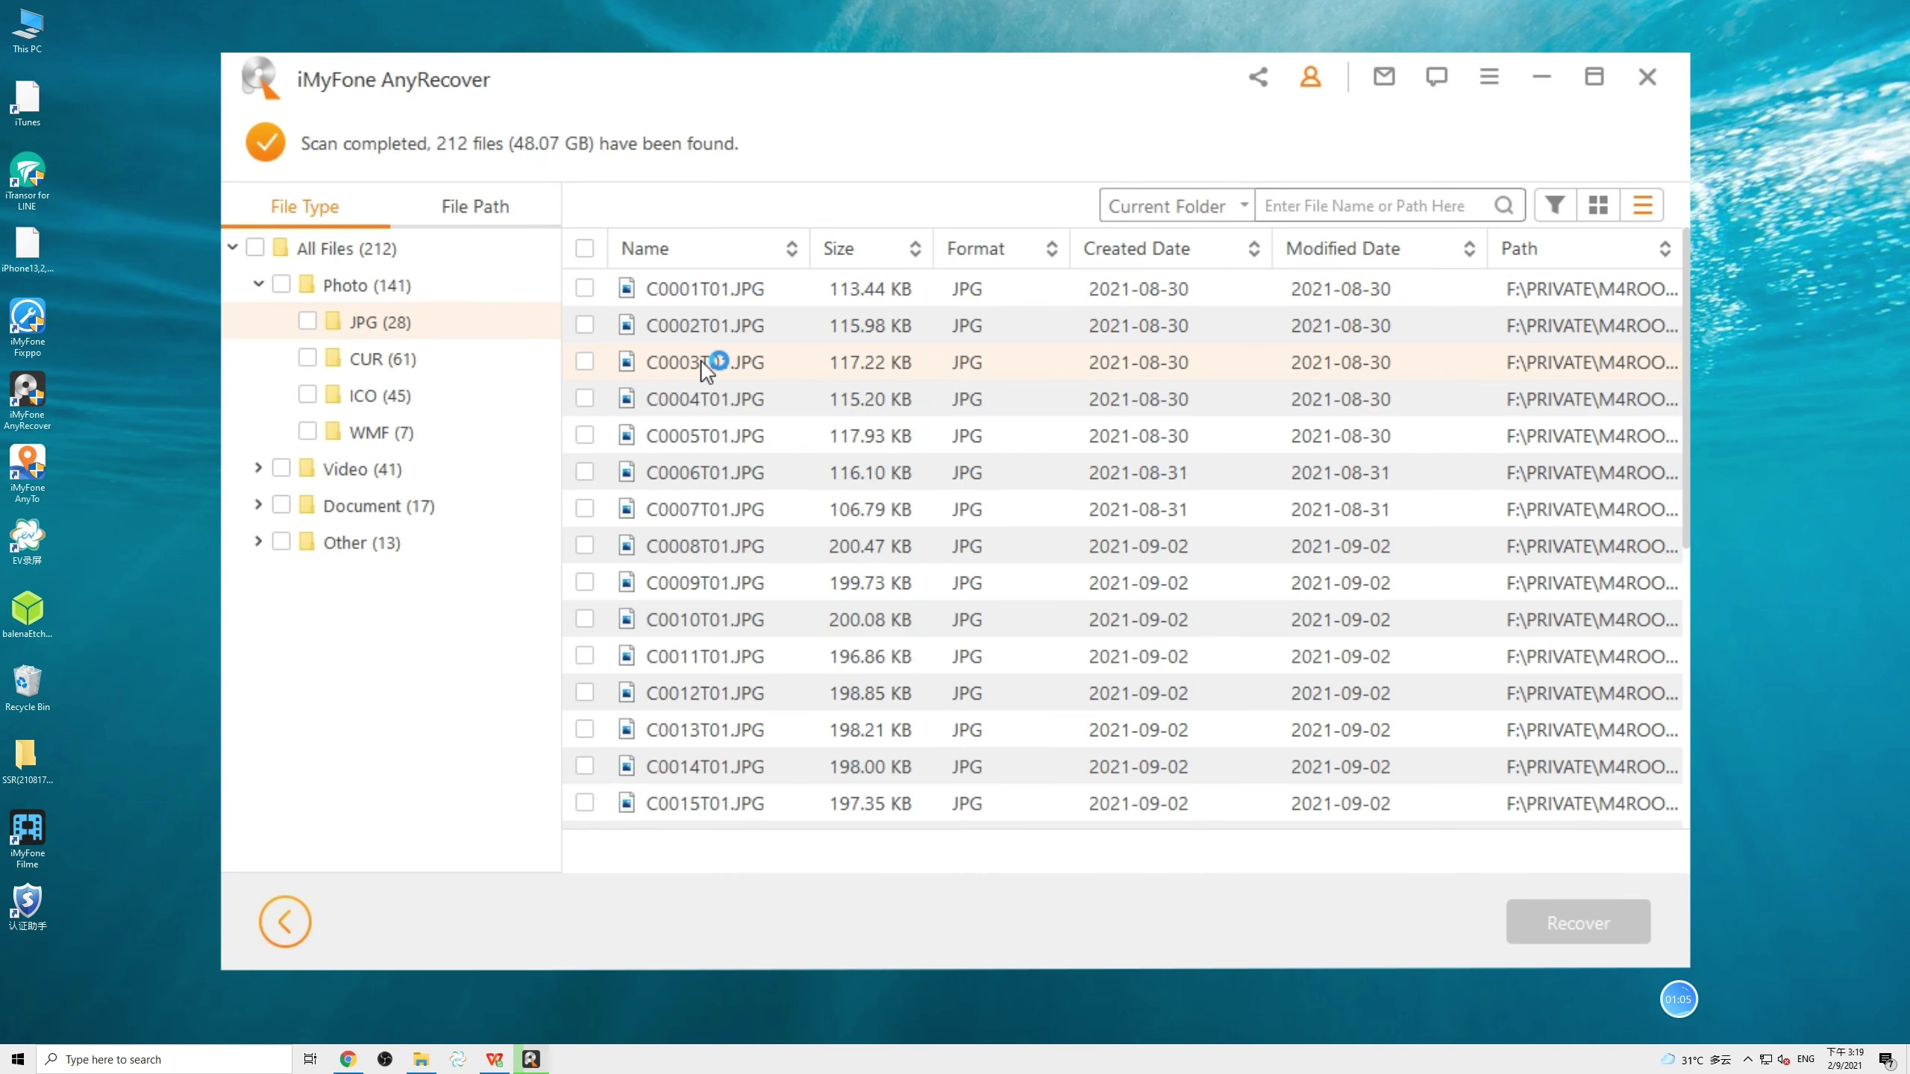
click(1322, 222)
- Mark C0001T01, C0002T01, C0003T01.JPG and C0003, C0004.MP4 for recovery
click(584, 288)
click(584, 325)
click(584, 362)
click(258, 469)
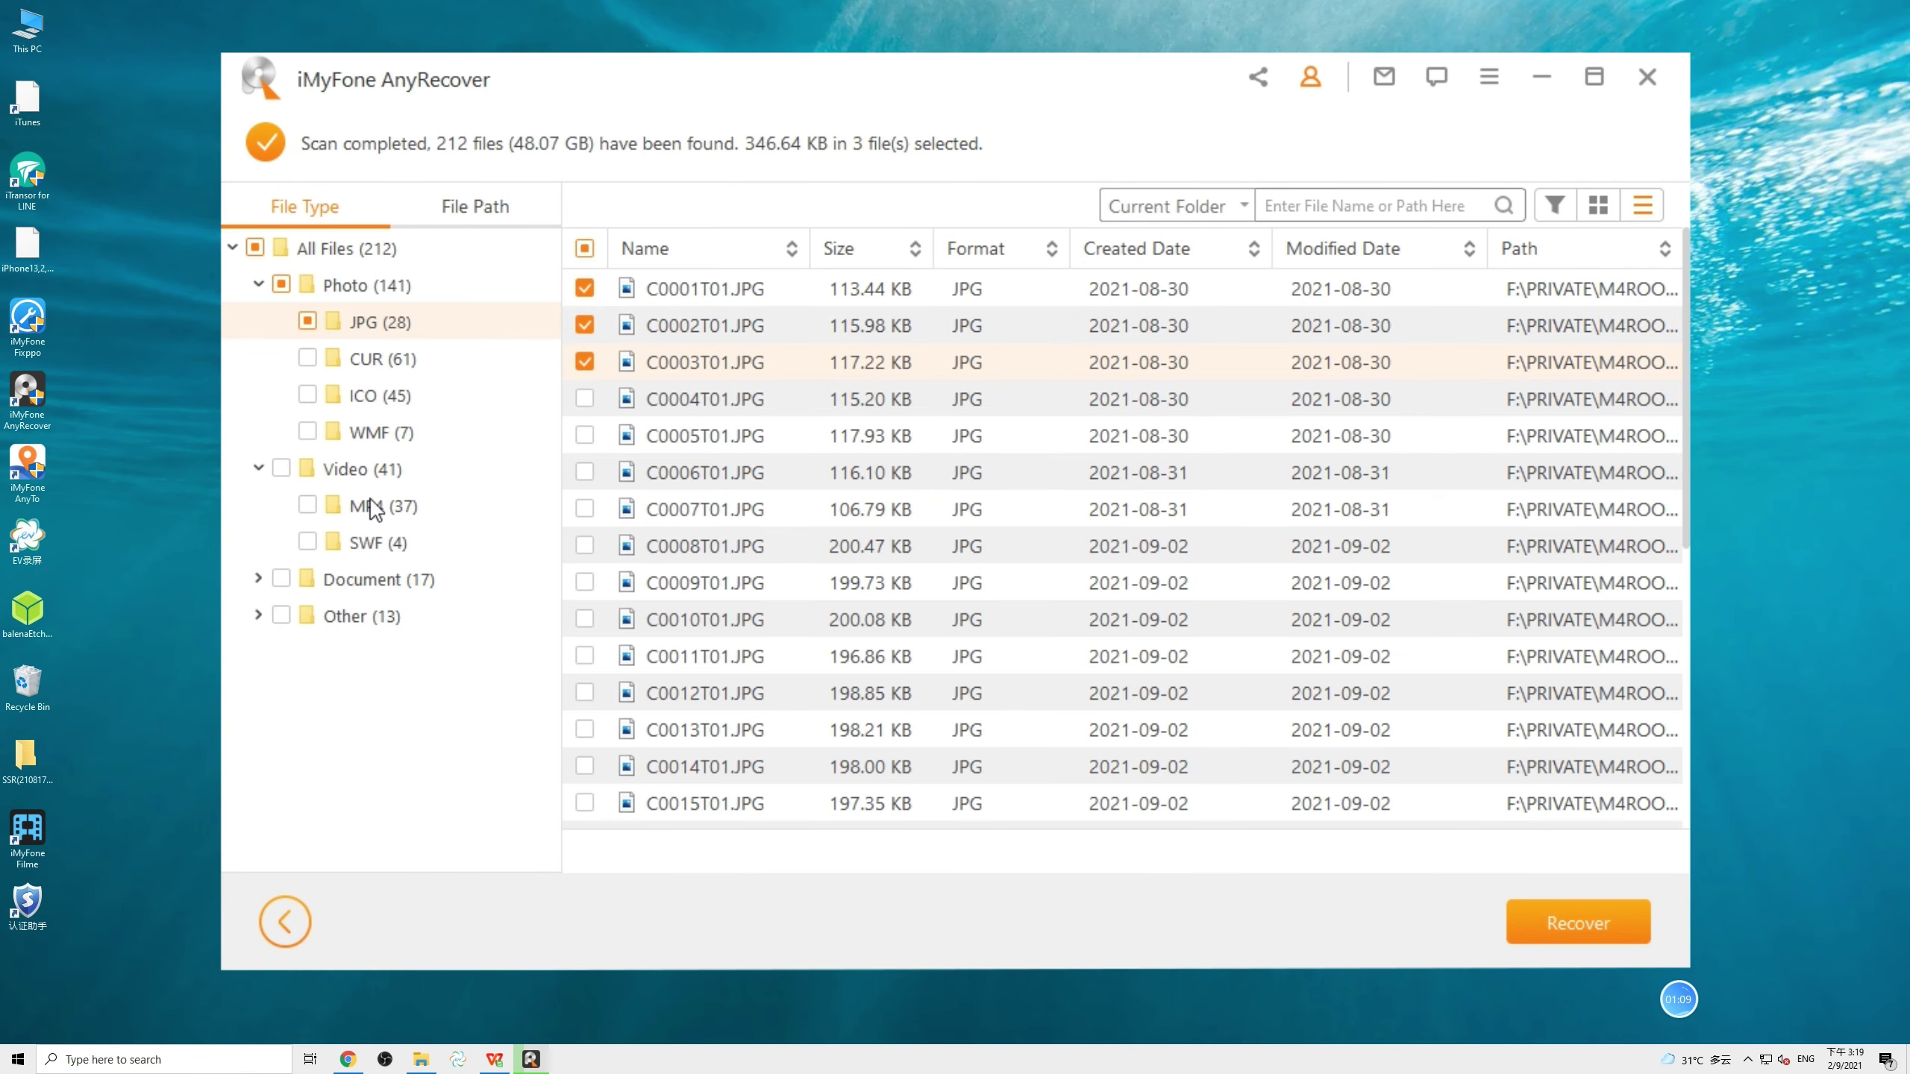
click(380, 506)
click(584, 362)
click(584, 398)
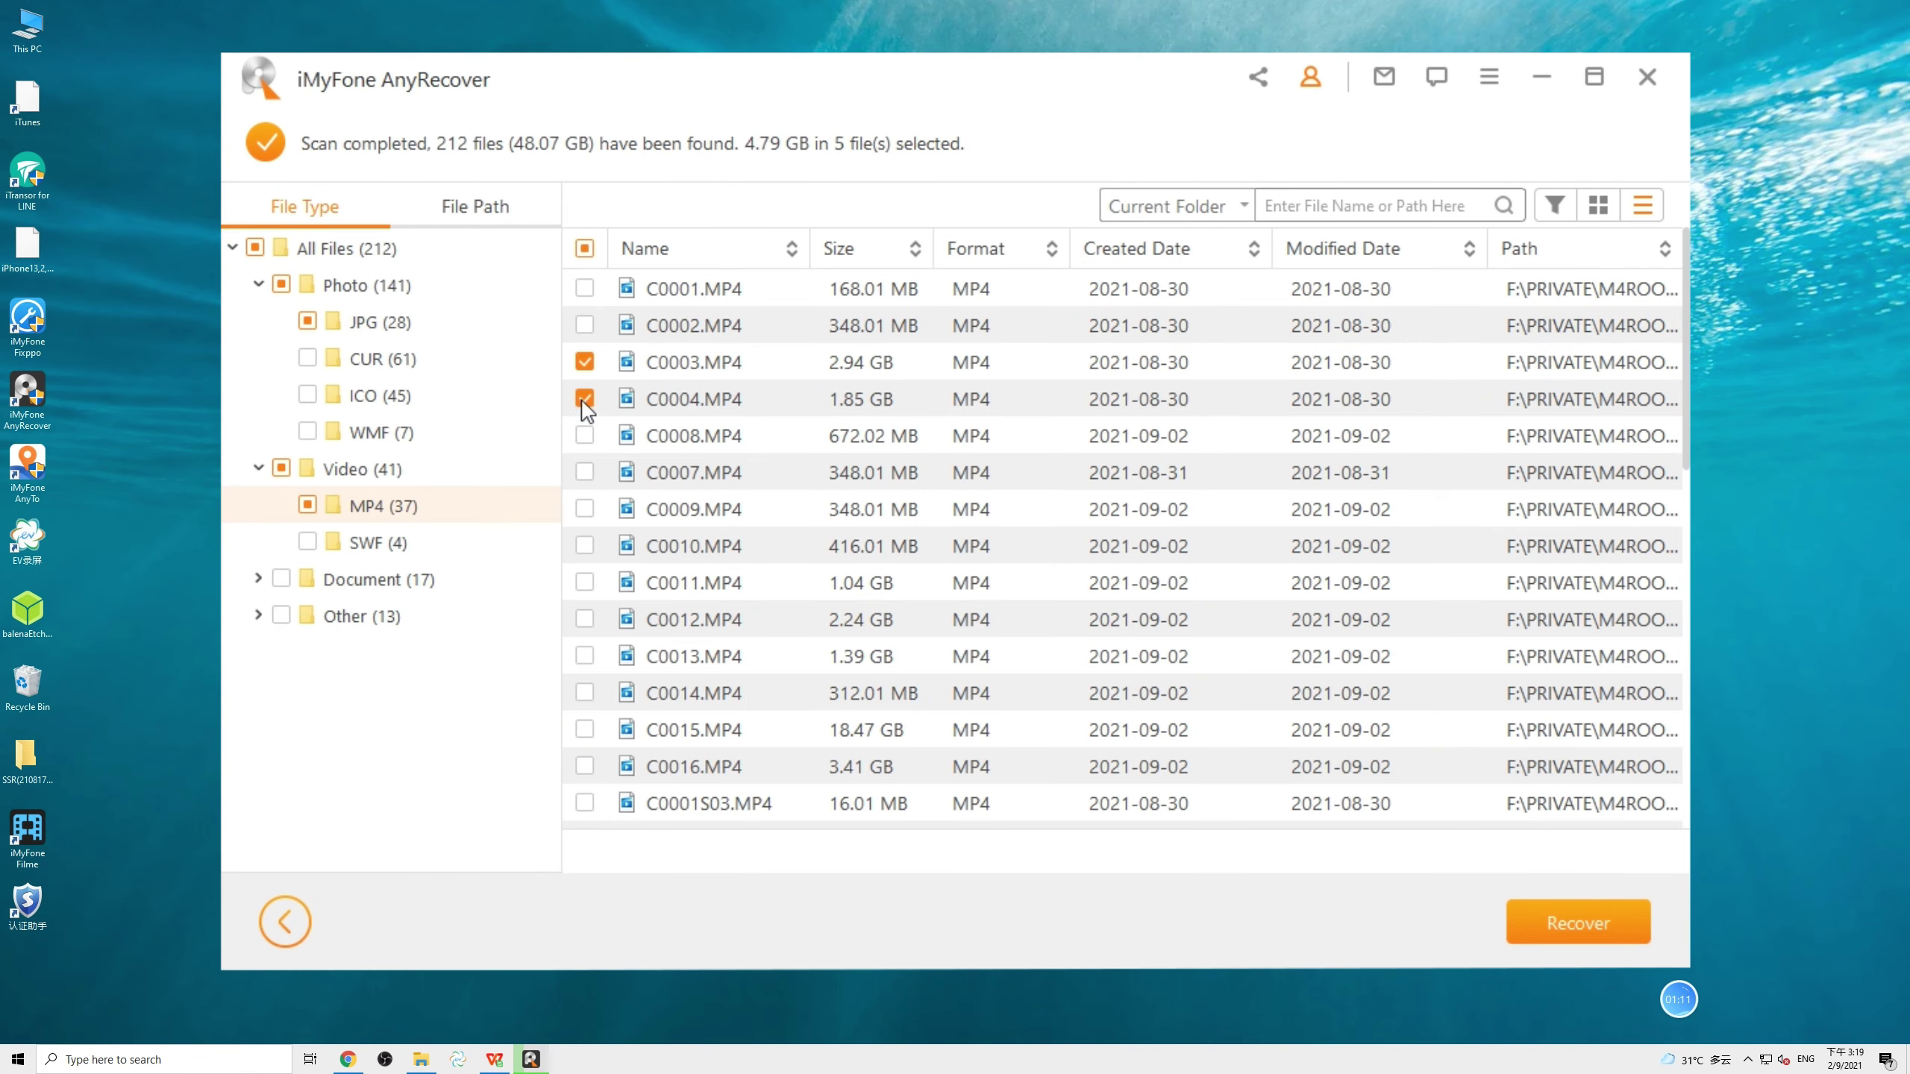
- Mark C0008M01.XML and C0009M01.XML, then recover all seven selected files
click(258, 578)
click(369, 617)
scroll(592, 661, down, 1)
click(584, 517)
click(584, 554)
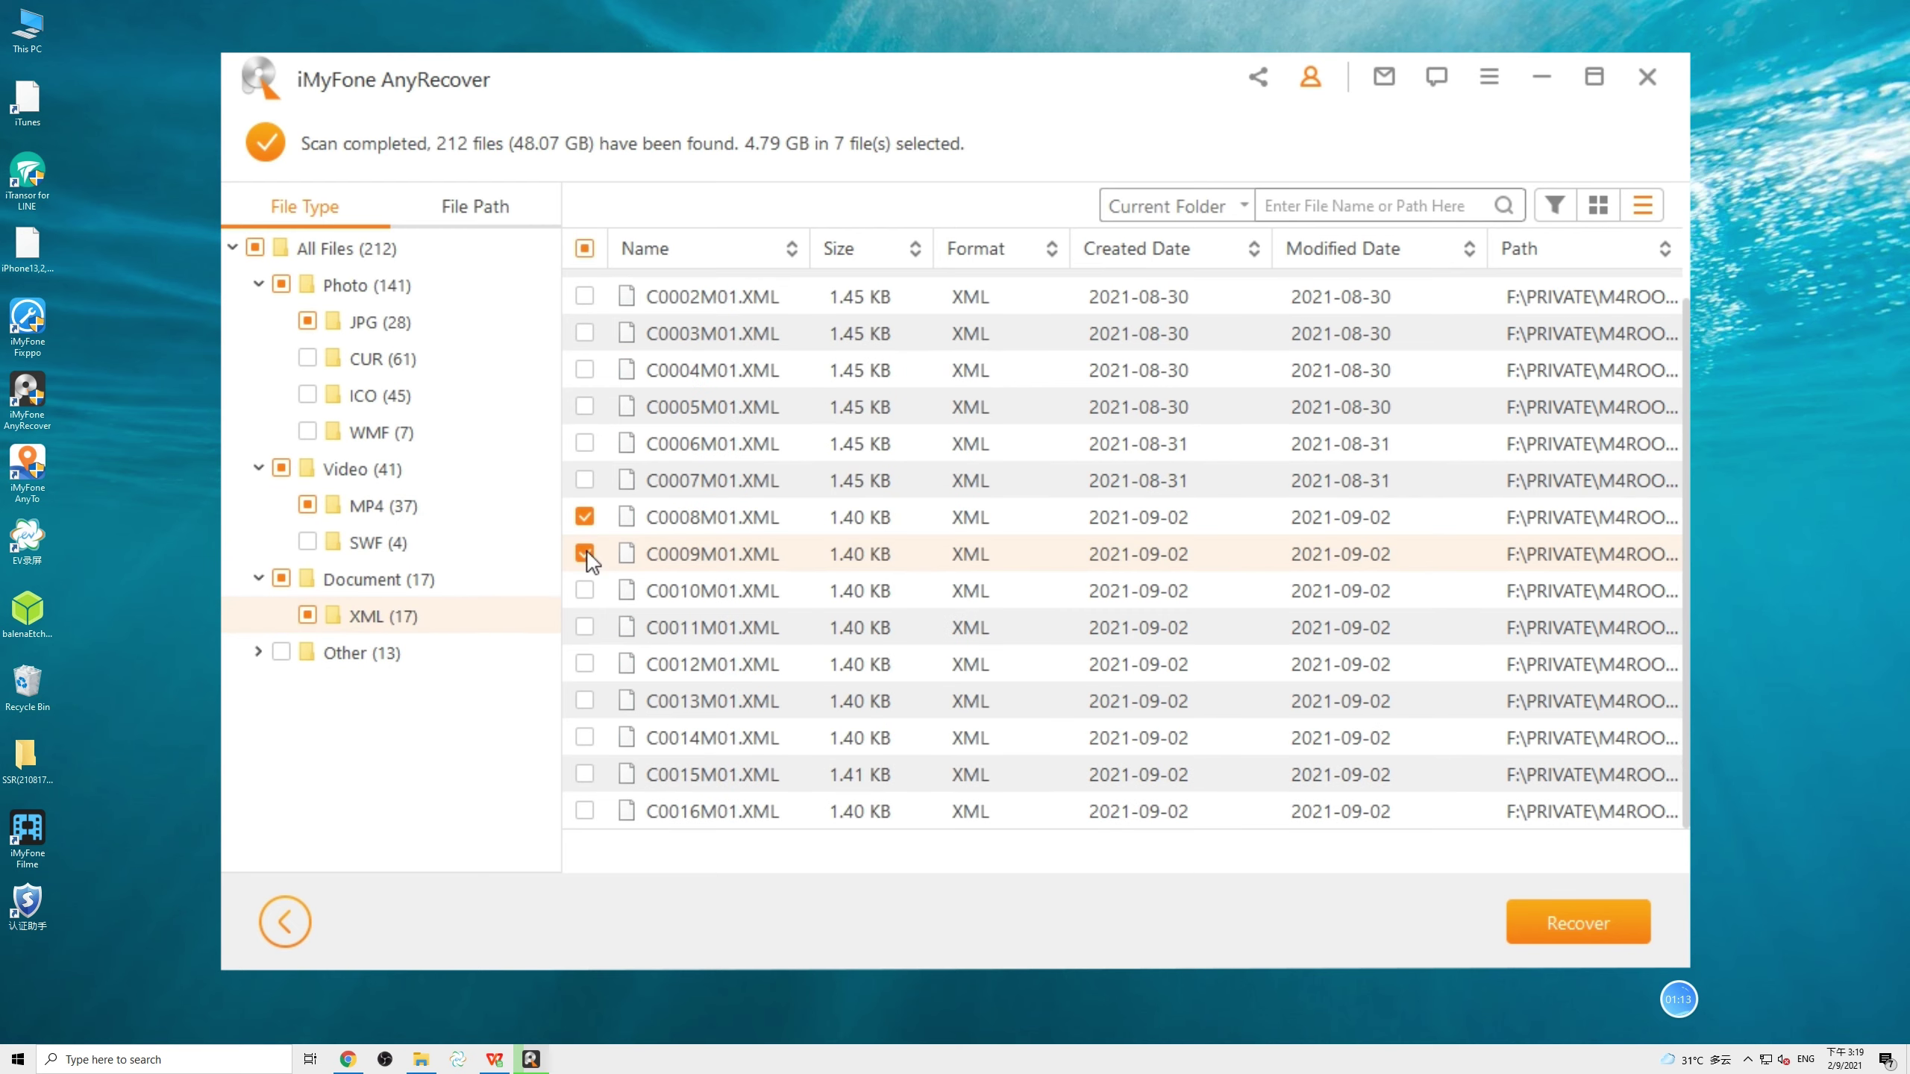
click(1548, 925)
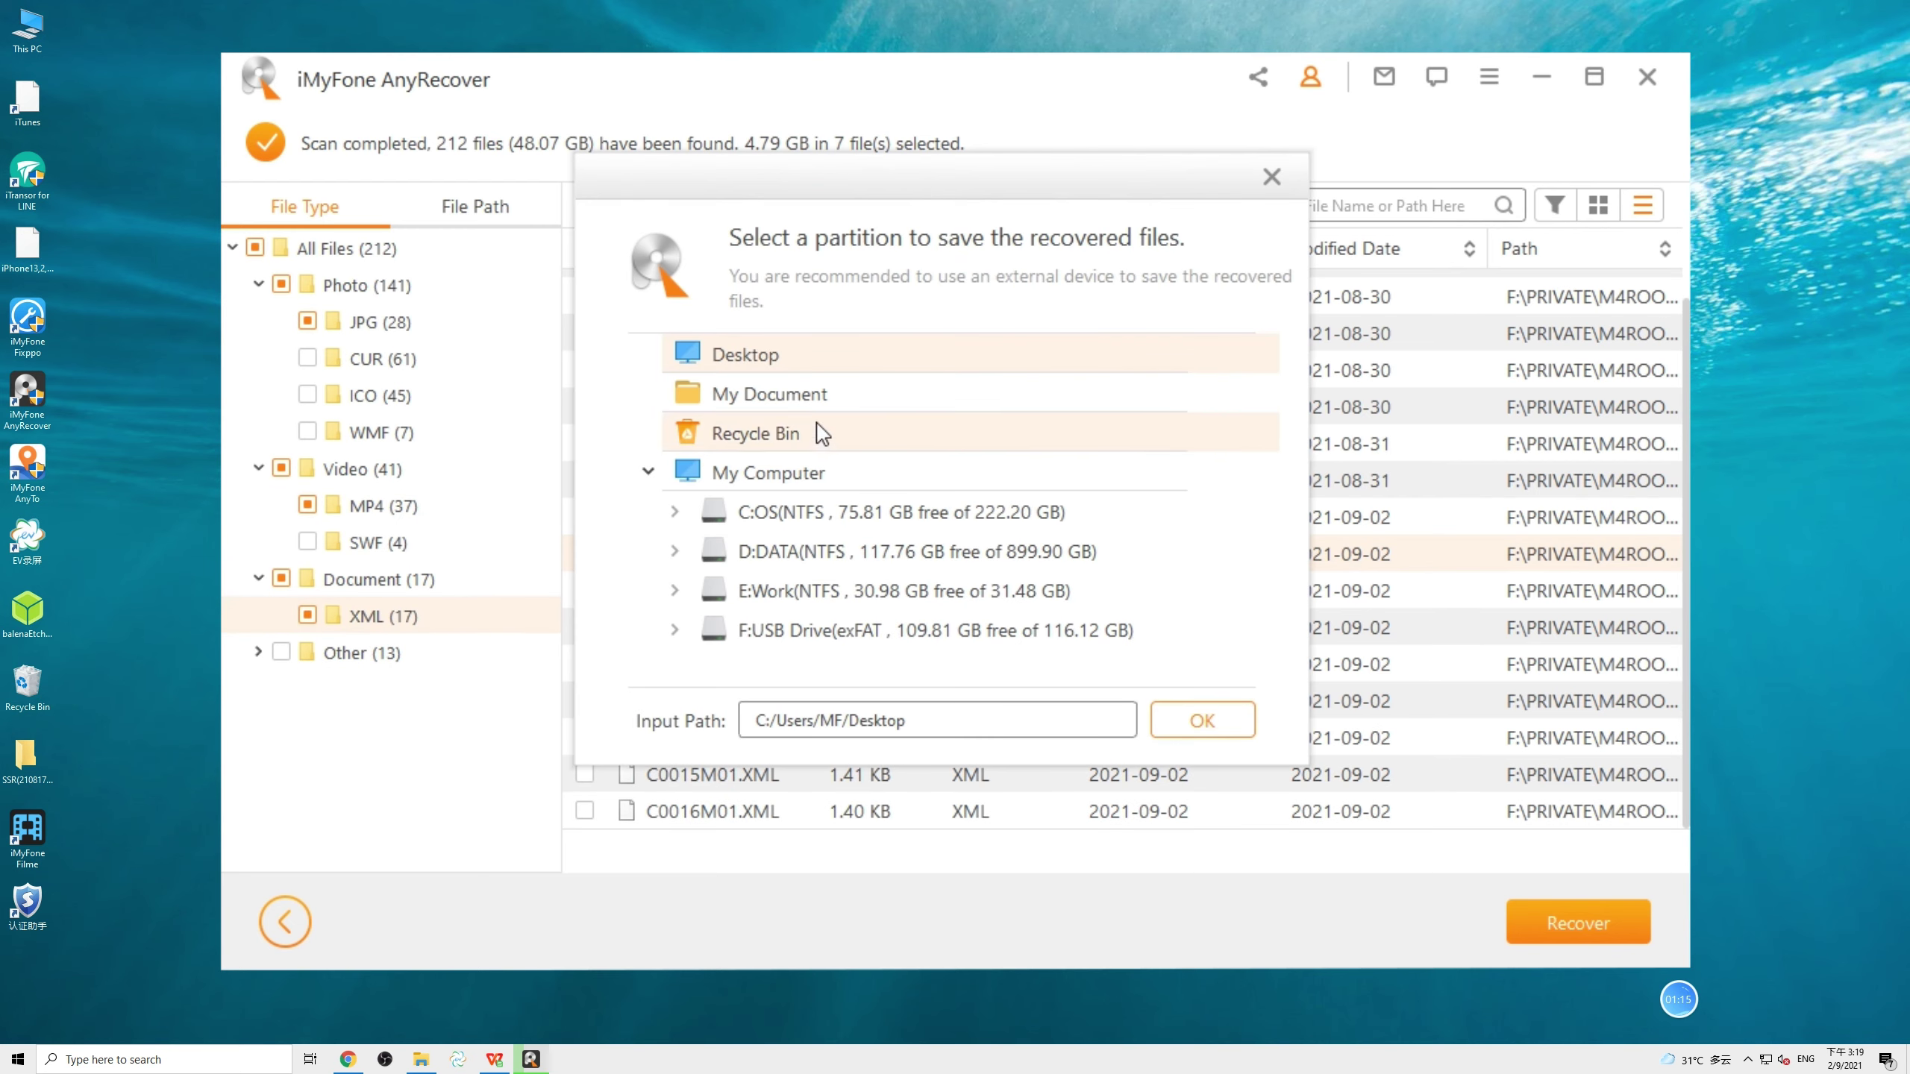
- Save the recovered files to My Document
click(779, 395)
click(1208, 722)
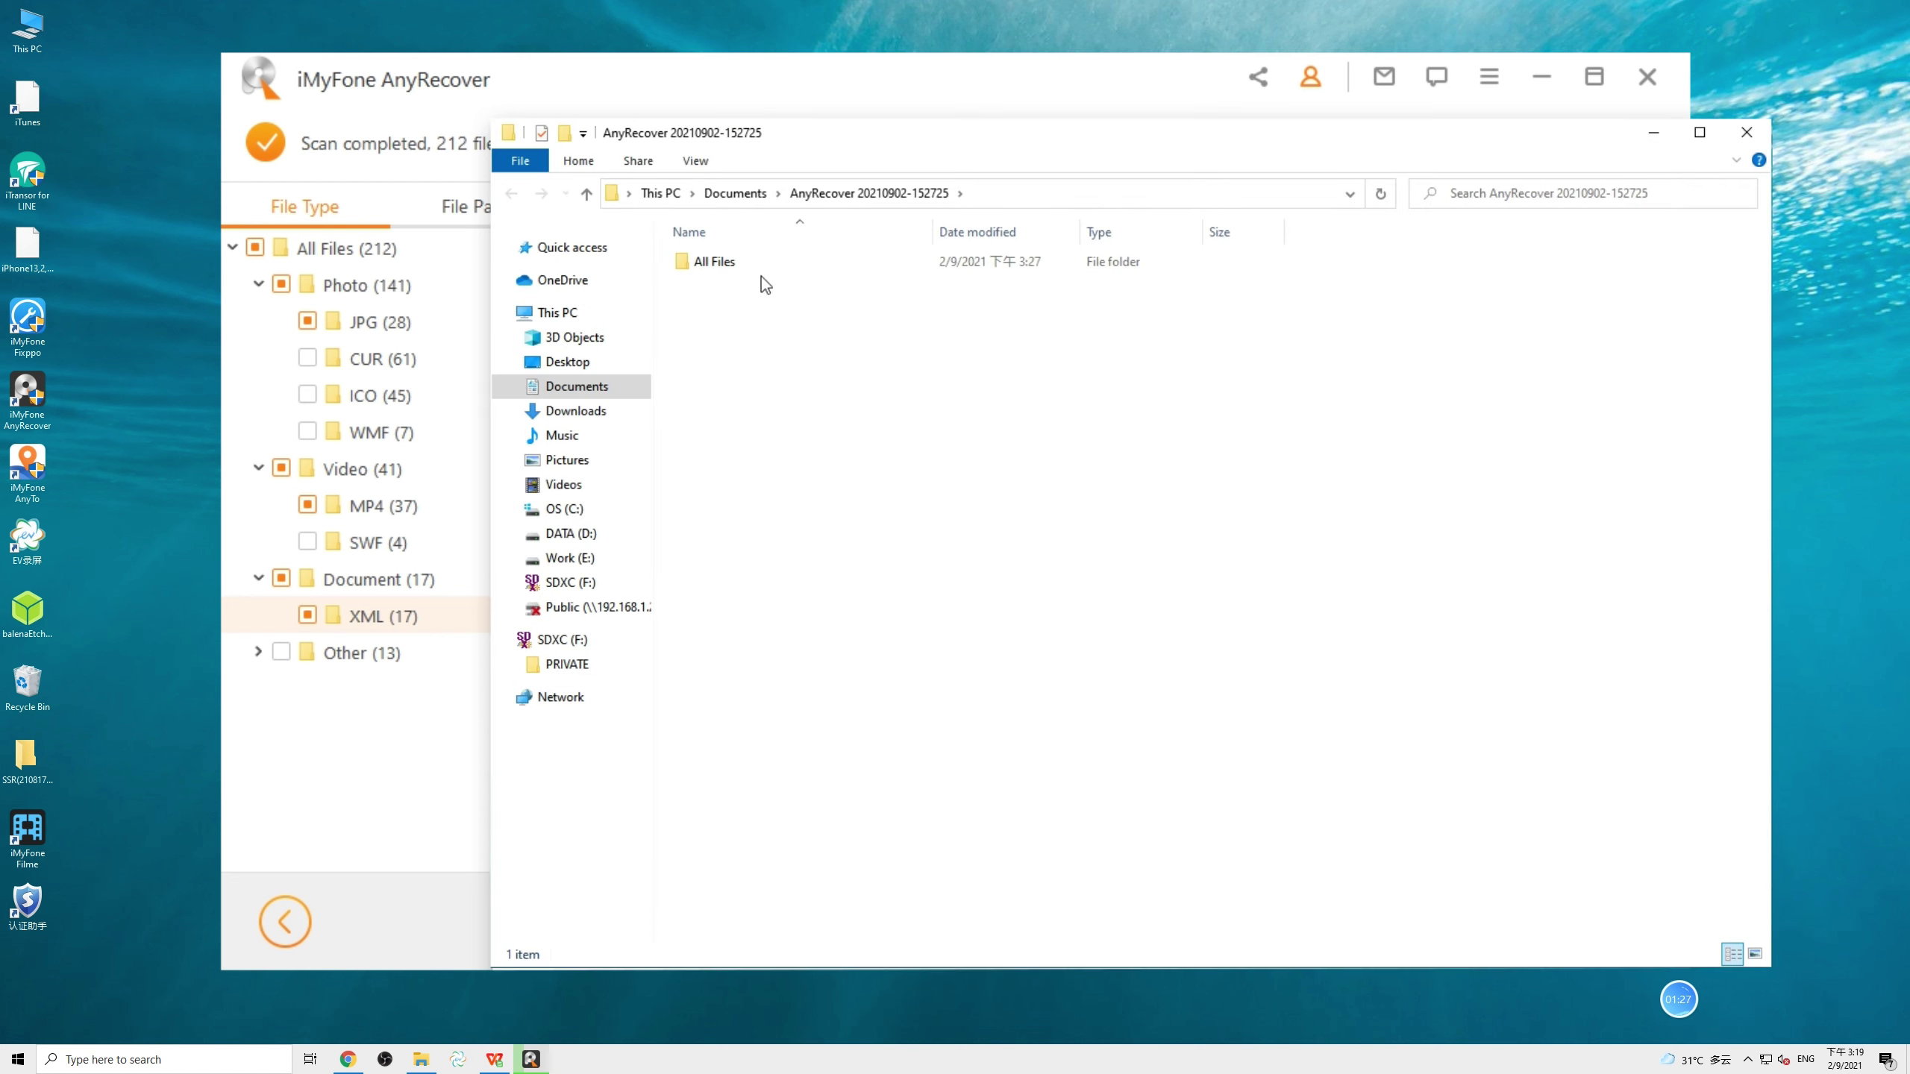
- Open the recovered Photo > JPG folder and view C0001T01 through C0003T01.JPG in Photos
double_click(734, 283)
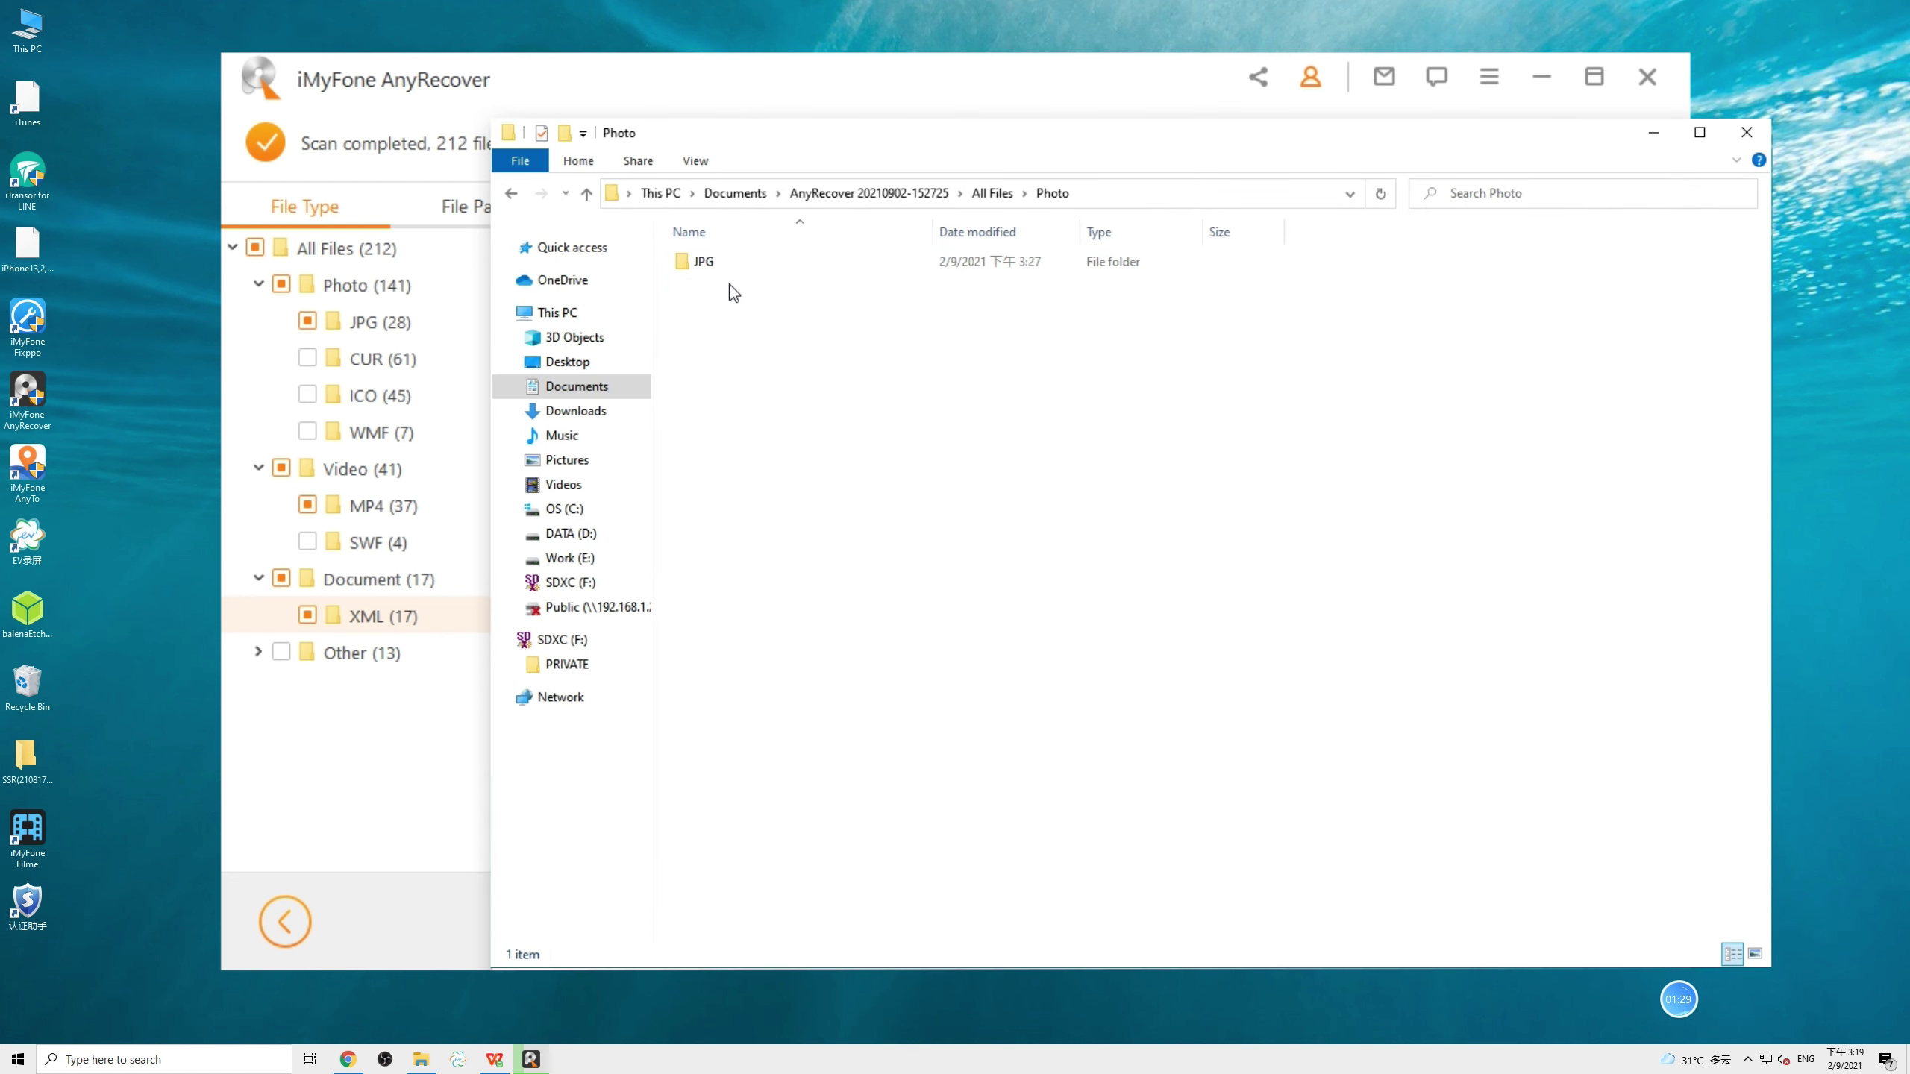
double_click(734, 270)
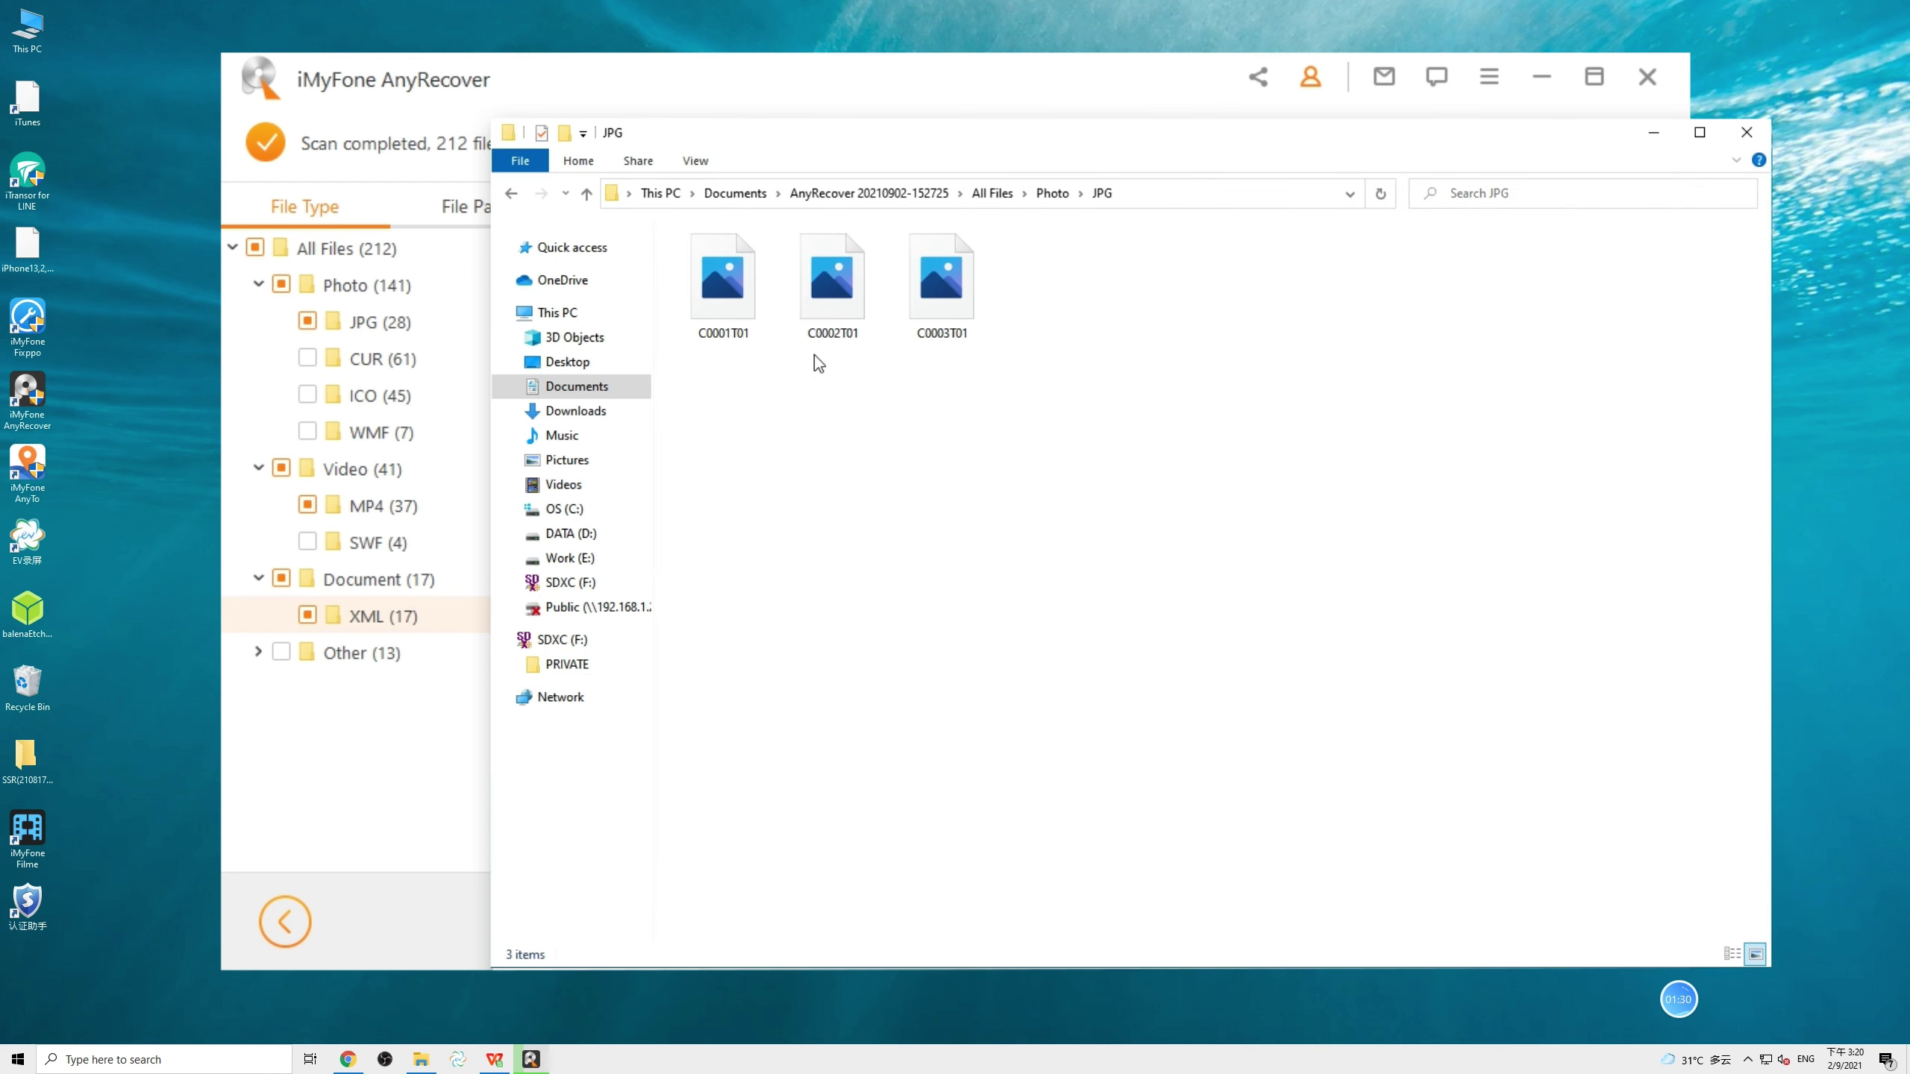
click(751, 329)
double_click(750, 329)
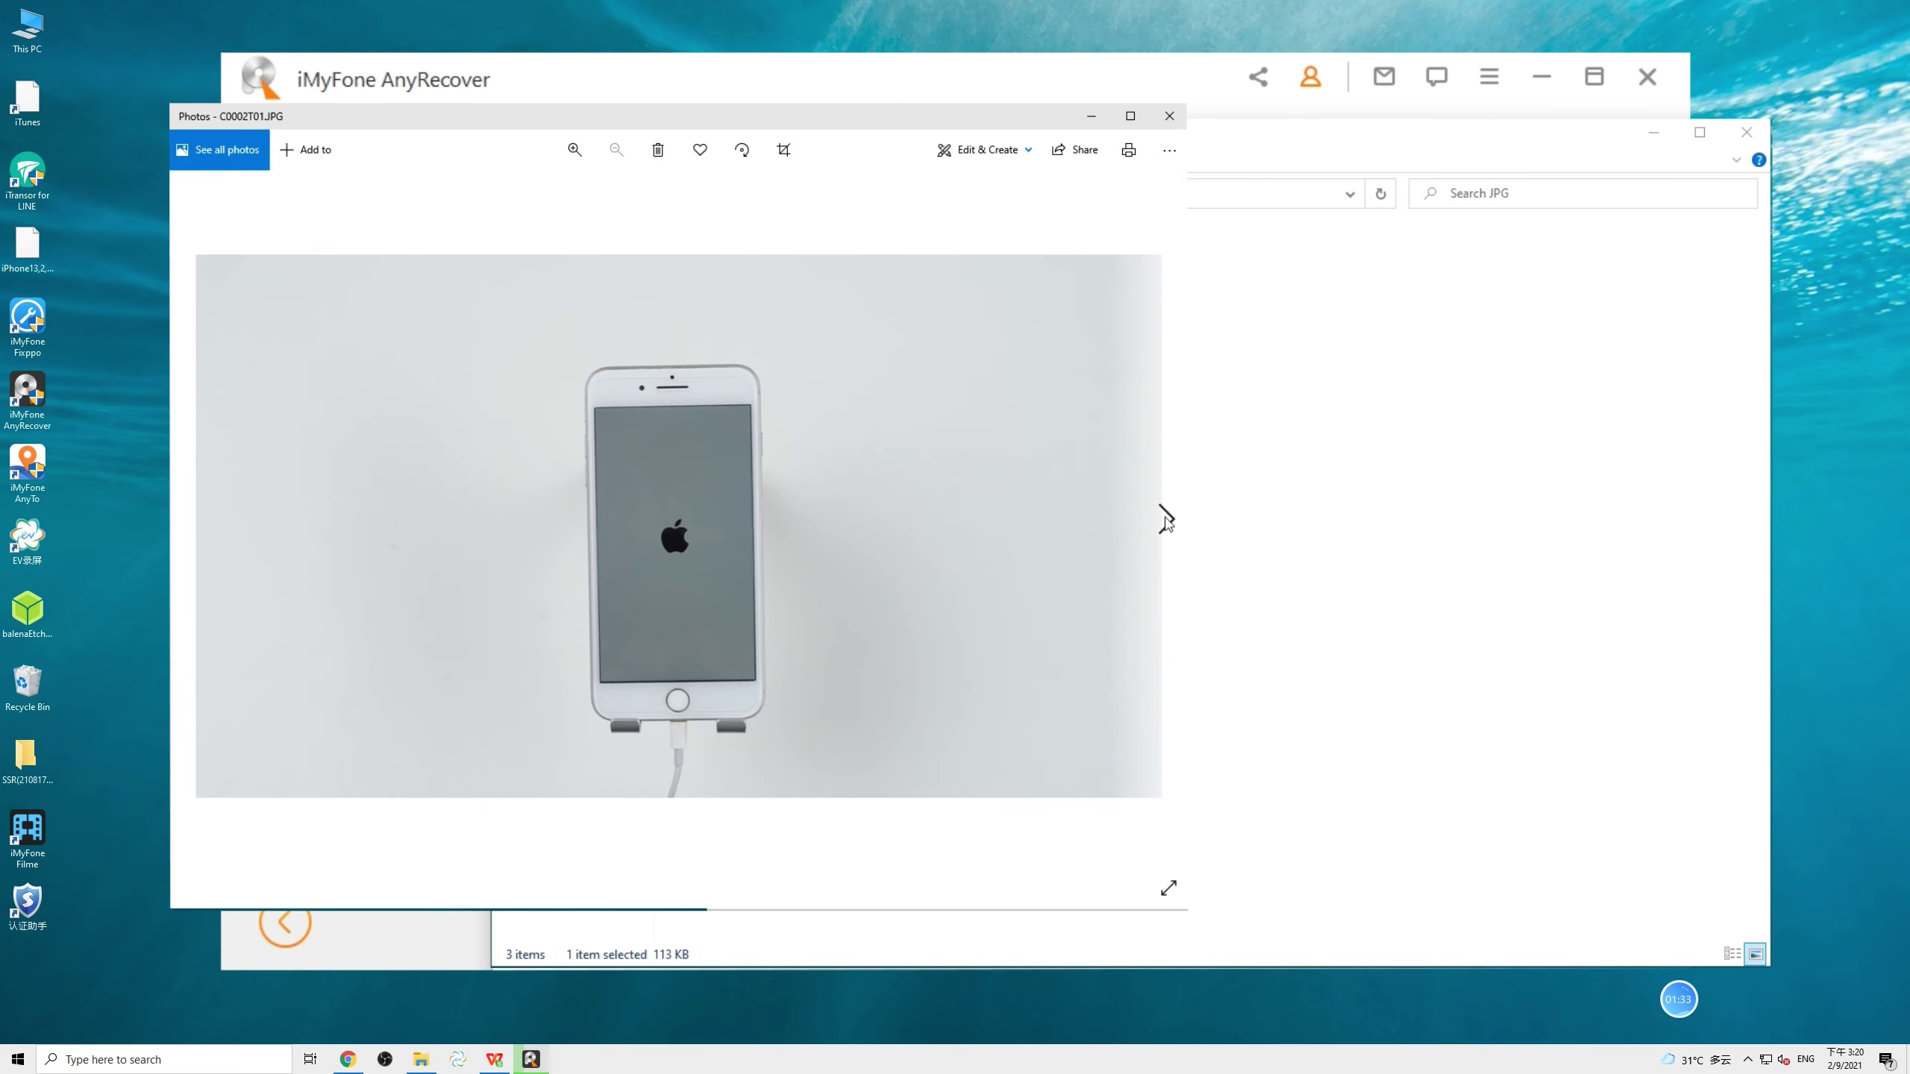
click(1165, 519)
click(1165, 519)
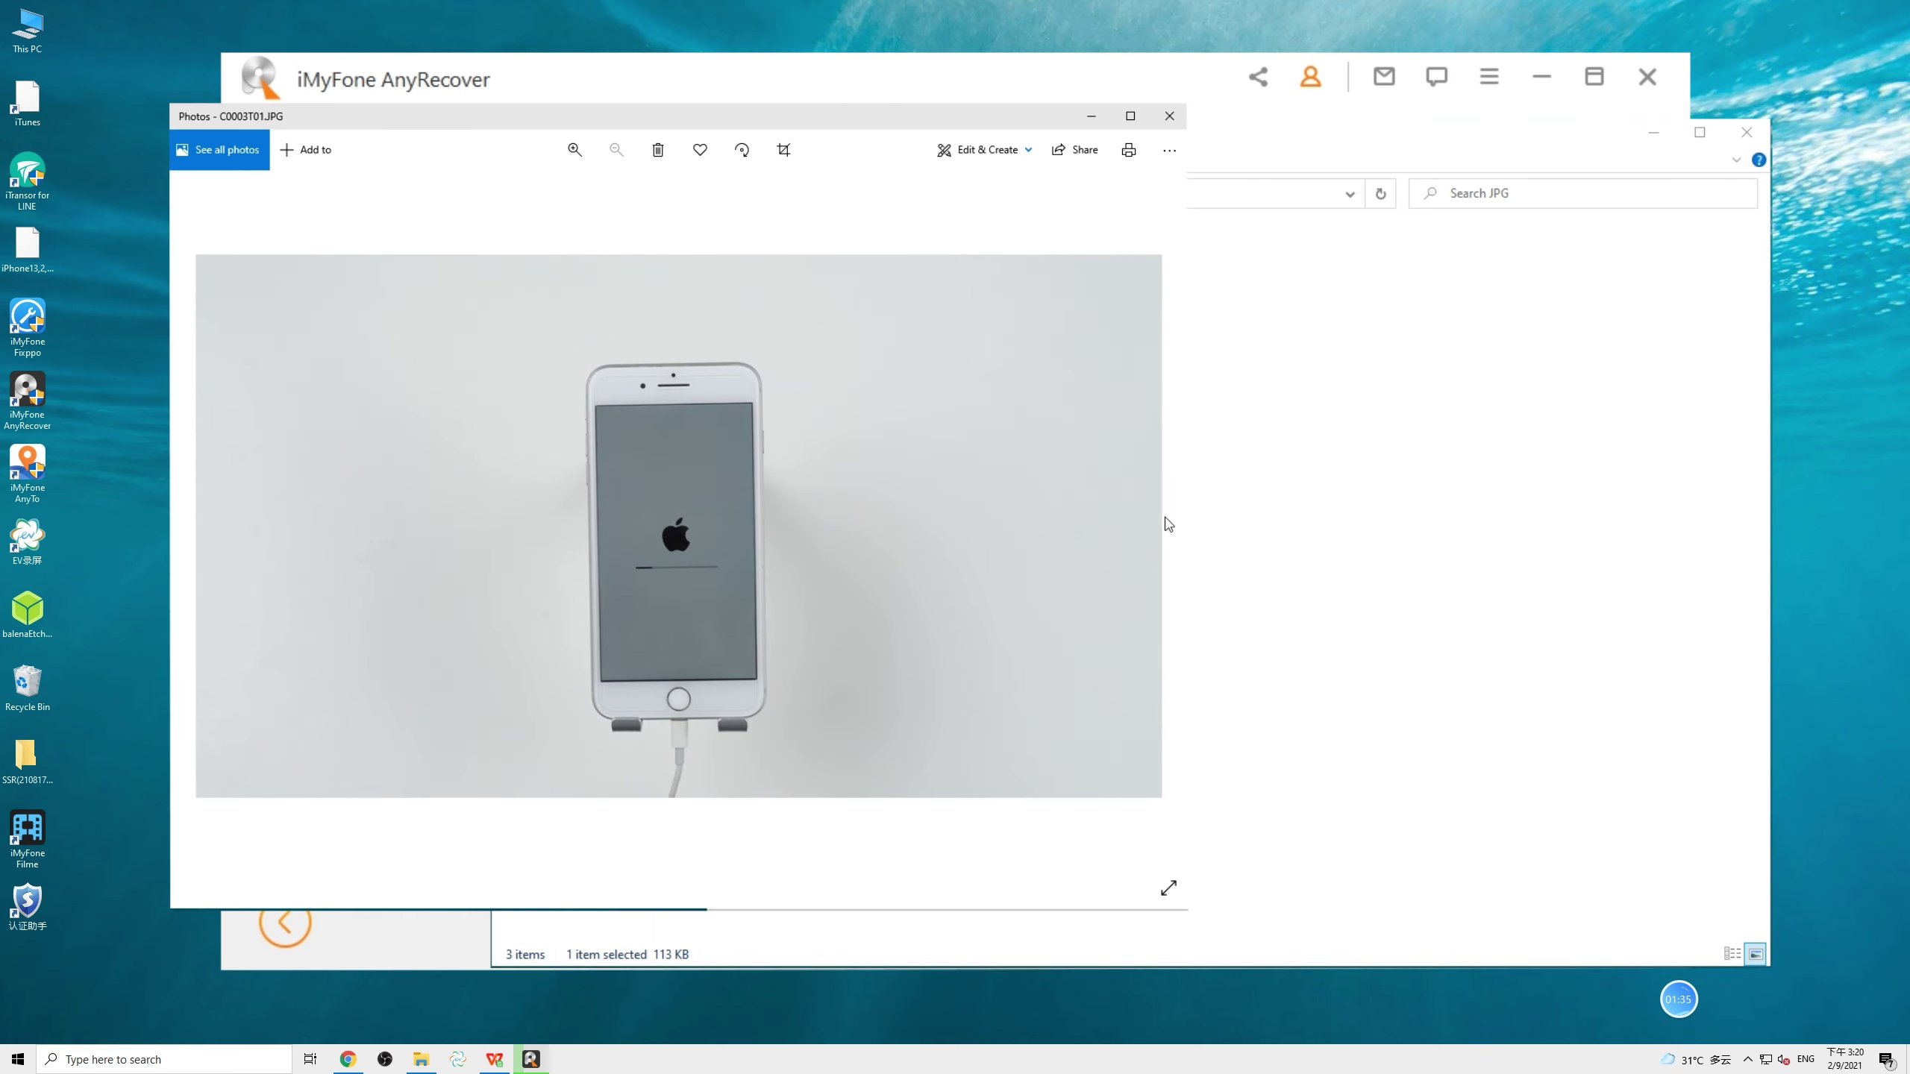